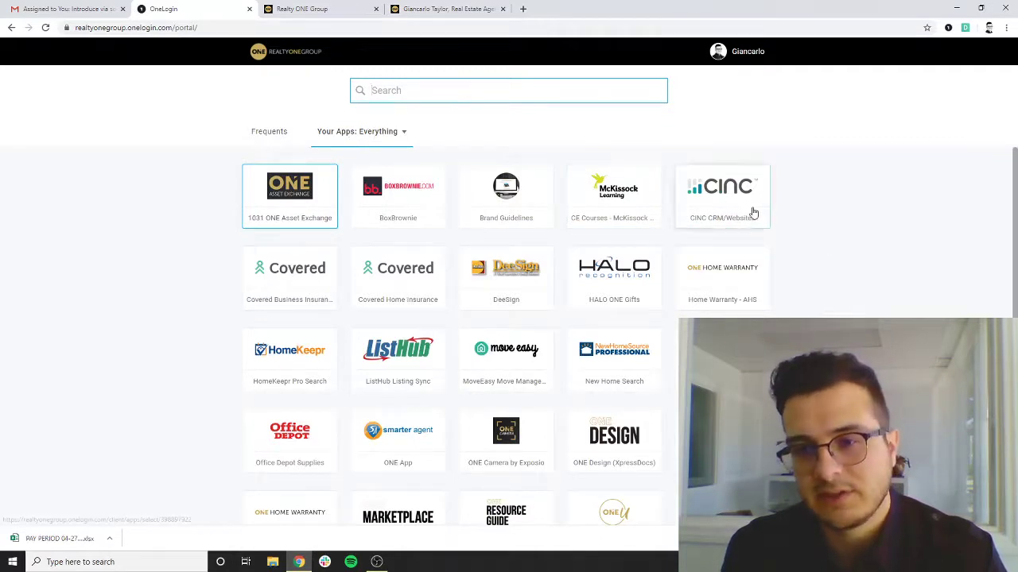
Go from the Realty ONE Group My Home tiles to the agent's public Summit website.
click(296, 9)
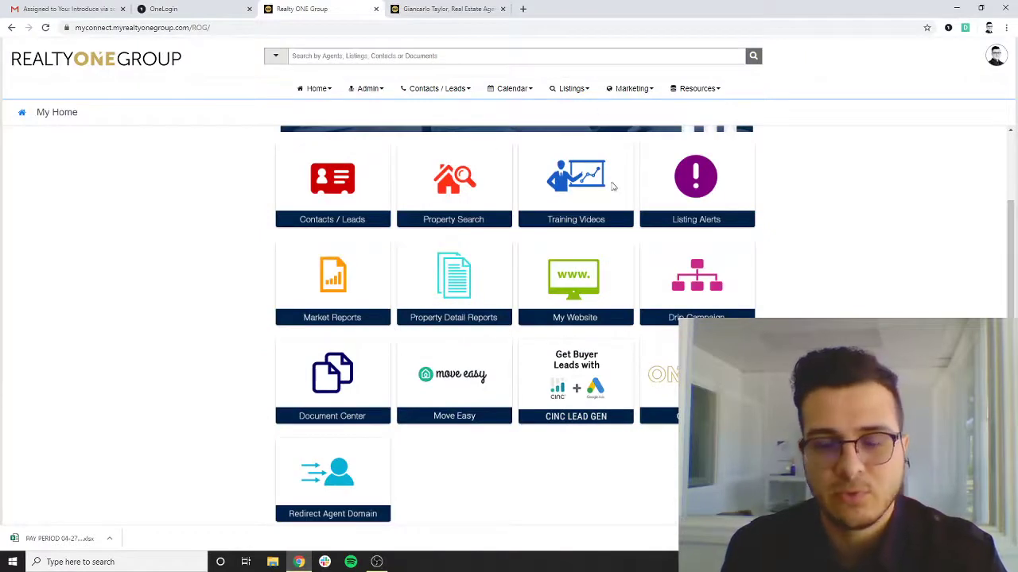
scroll(361, 299, up, 2)
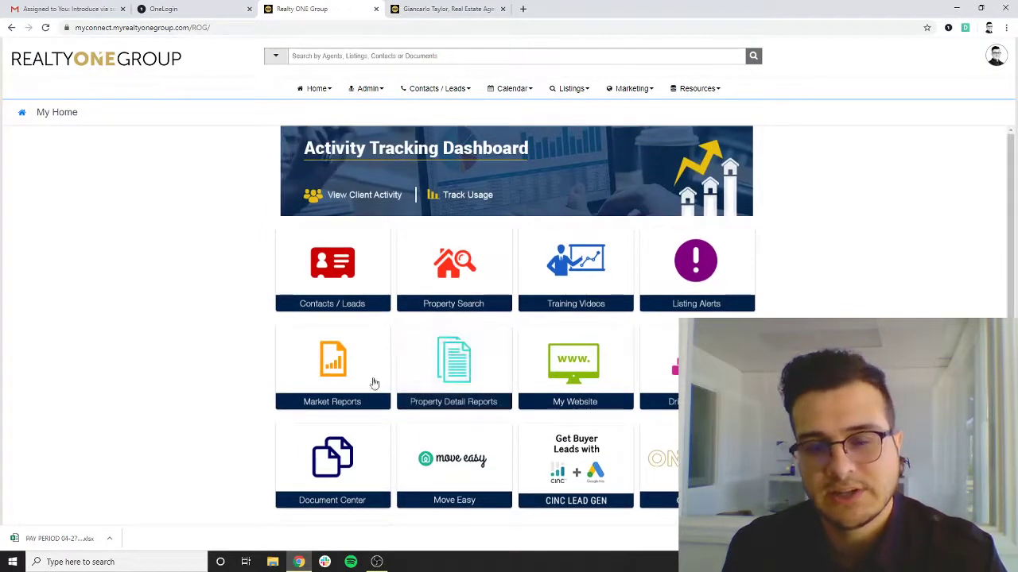
scroll(461, 294, down, 2)
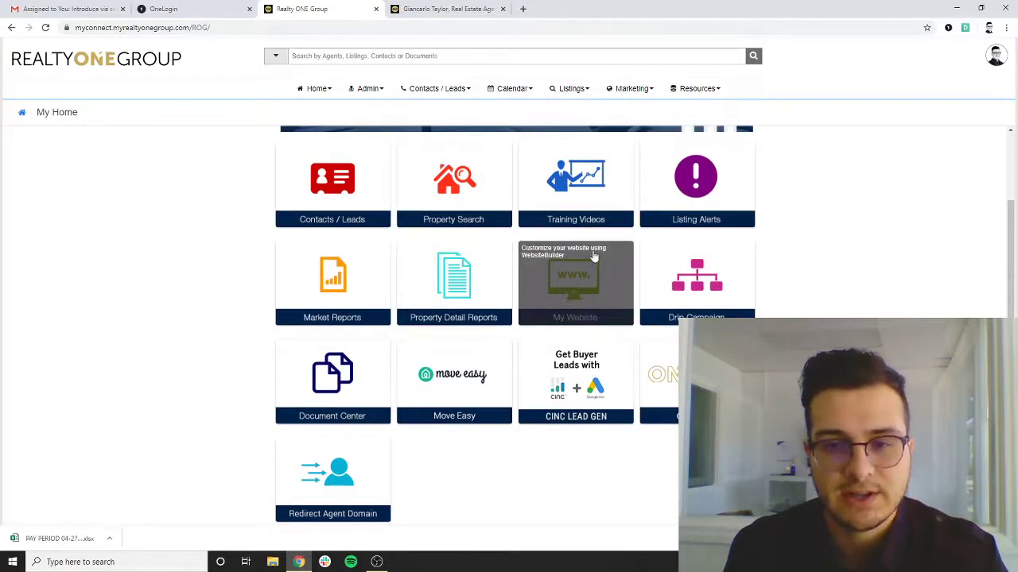
click(465, 10)
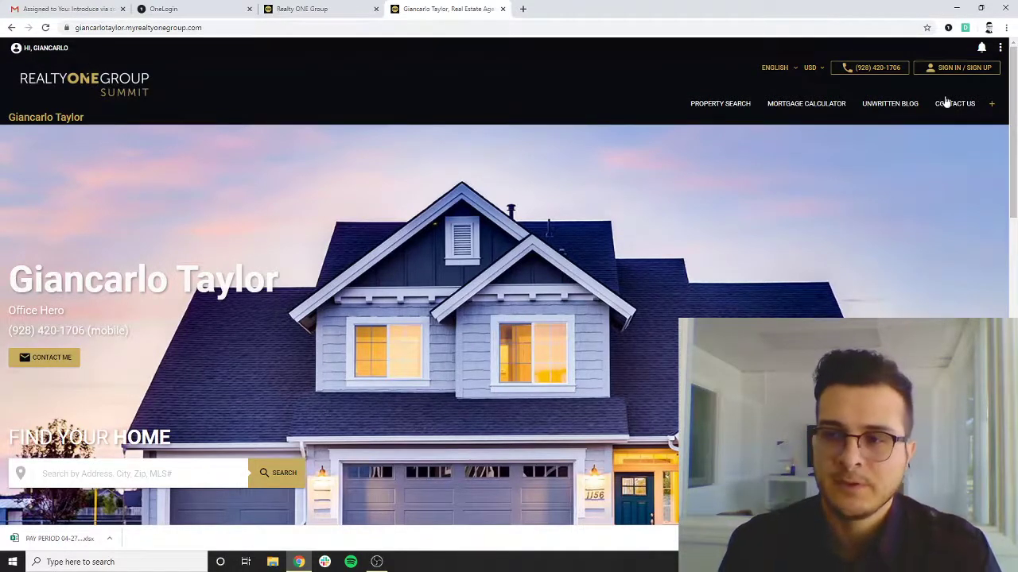
Review the site's navigation bar, then bring up the owner's menu with New Page and New Blog.
mouse_move(896, 109)
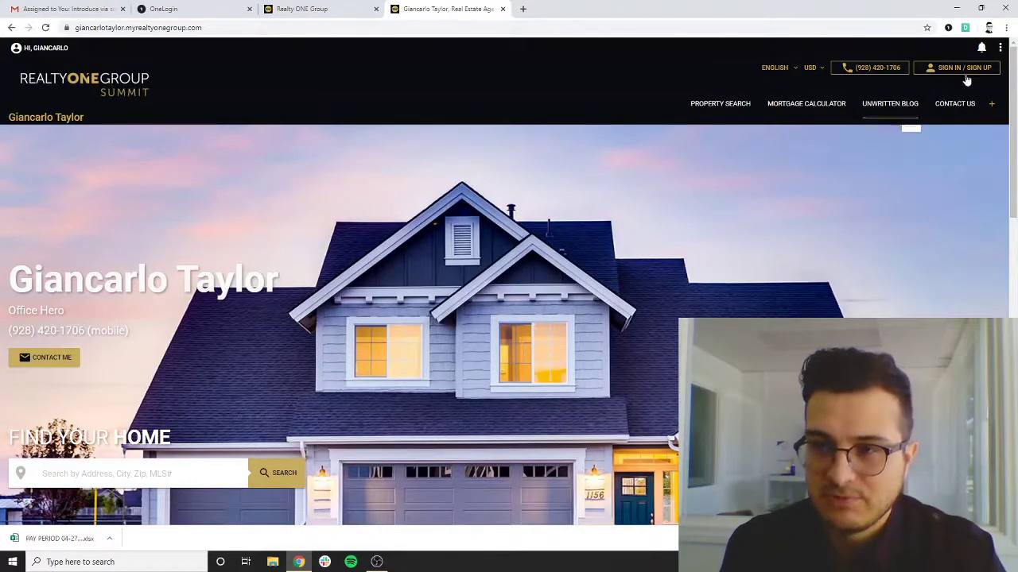
click(1001, 49)
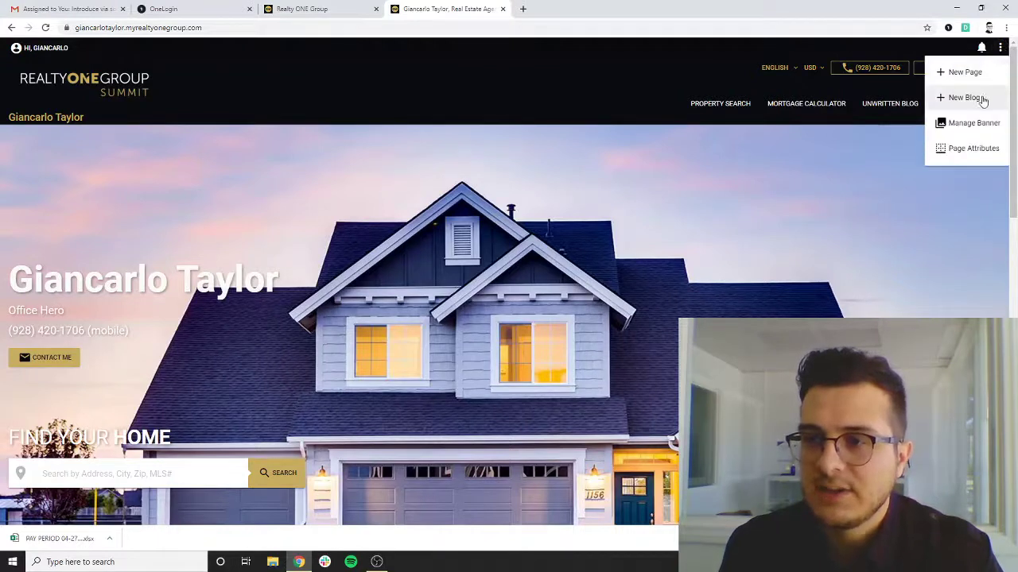
Create a new blog post titled 'Tech Tuesday Recap Creating Blogs with CINC' and advance to Publish Date.
click(968, 98)
click(441, 163)
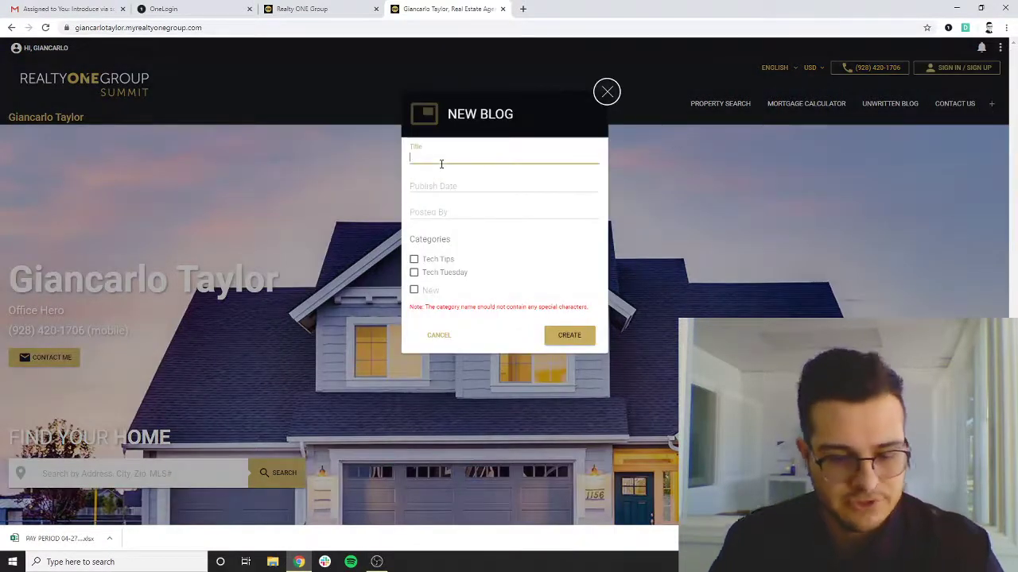
text(Tech Tu)
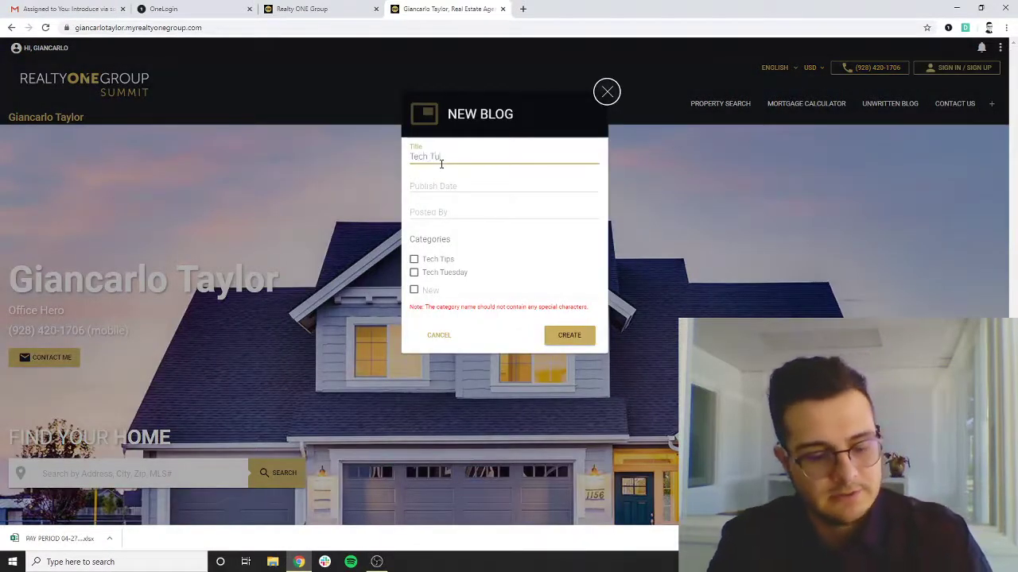
text(esday)
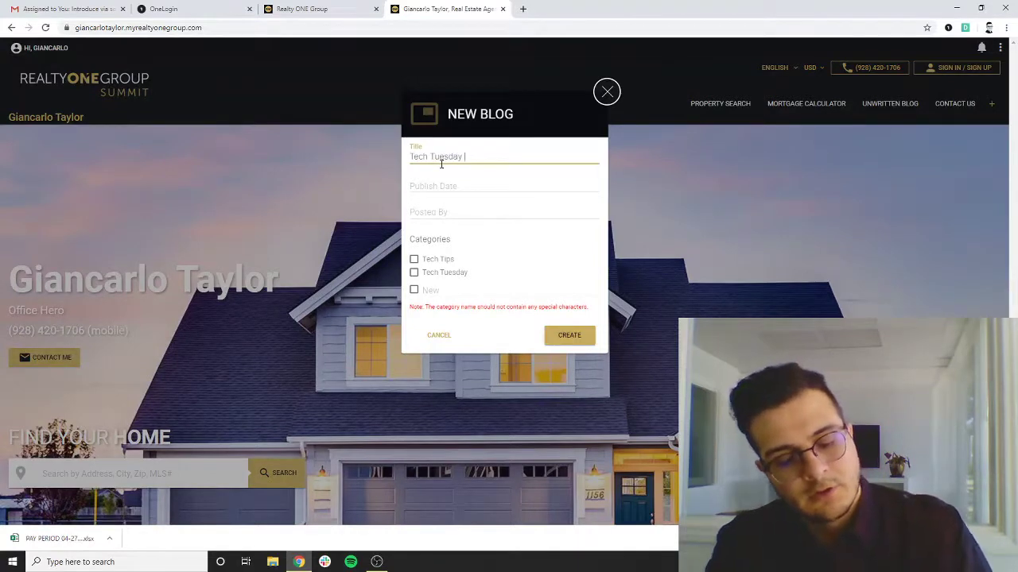
text( Recap )
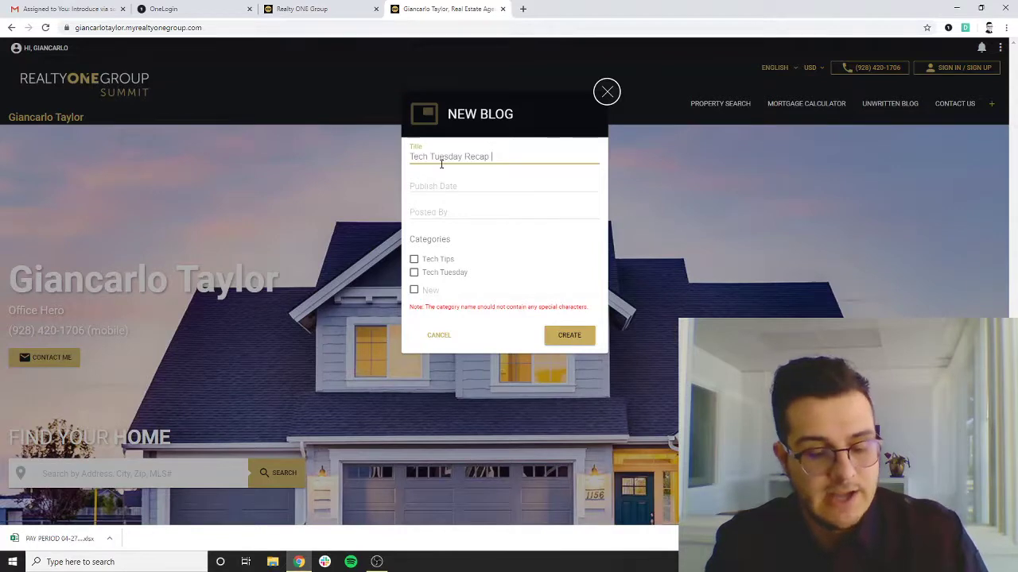
text(making BL)
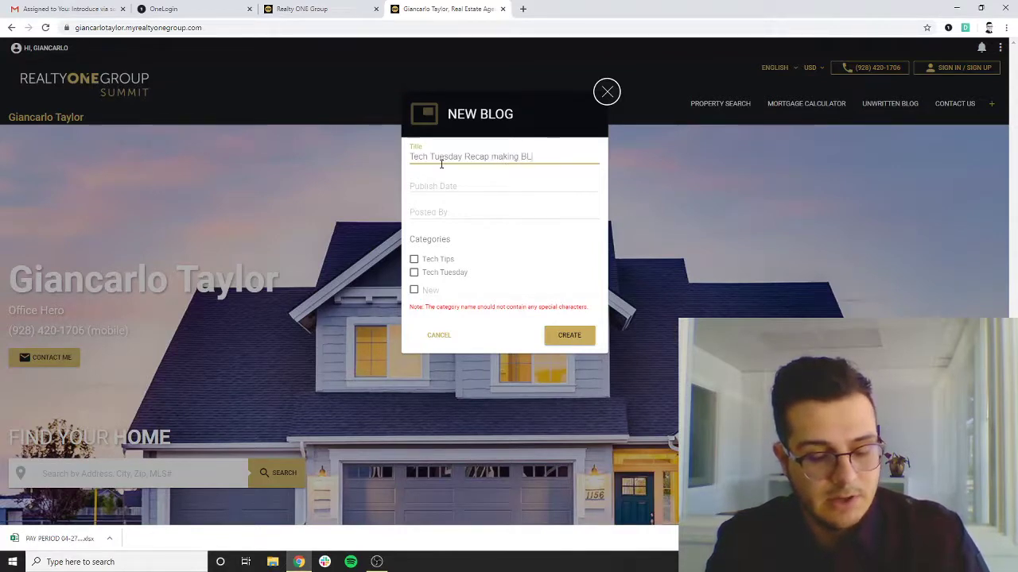
text(ogs wi)
key(BackSpace)
key(BackSpace)
key(BackSpace)
key(BackSpace)
key(BackSpace)
key(BackSpace)
key(BackSpace)
key(BackSpace)
key(BackSpace)
key(BackSpace)
key(BackSpace)
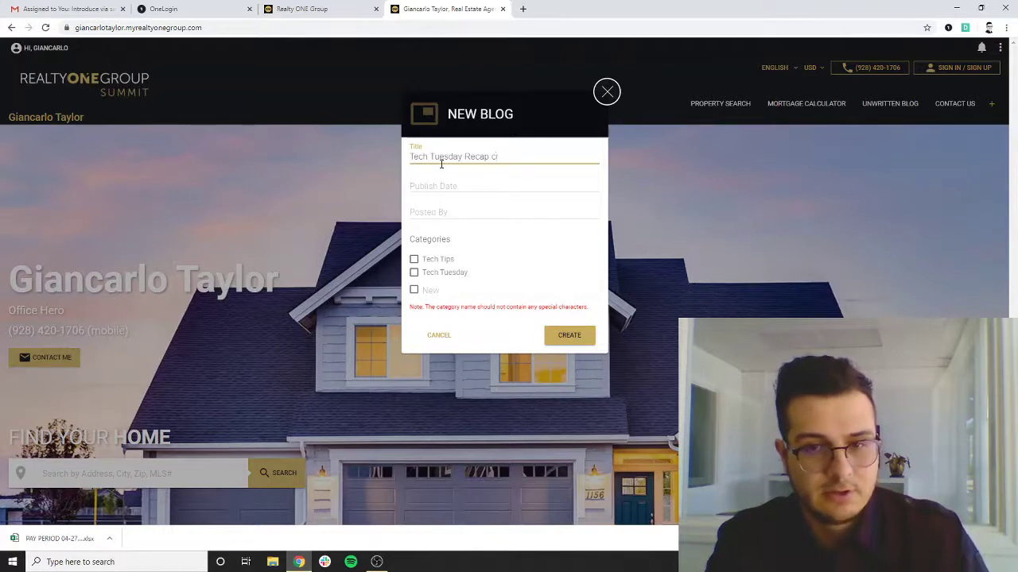
text(Creating b)
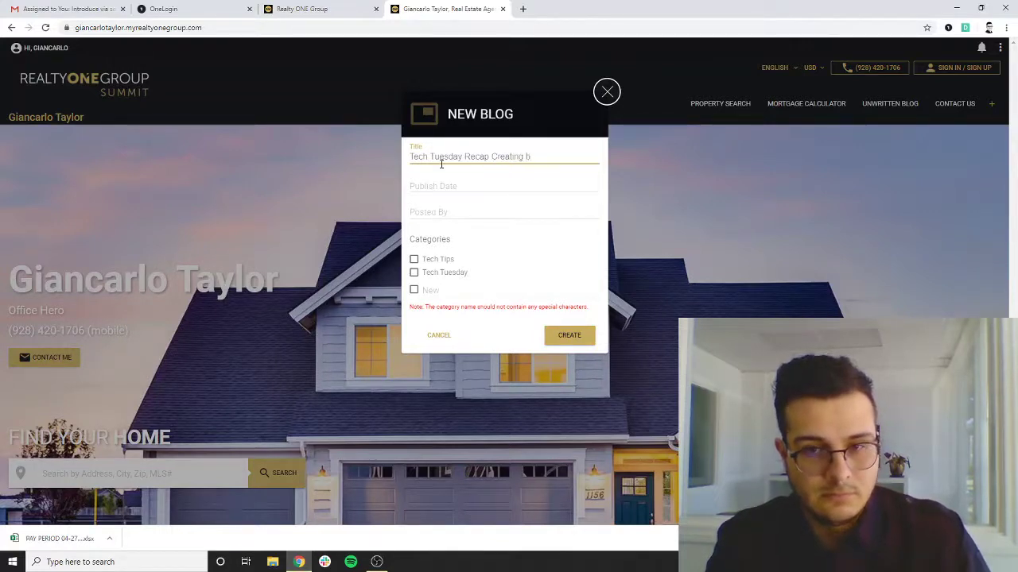
key(BackSpace)
text(Blogs)
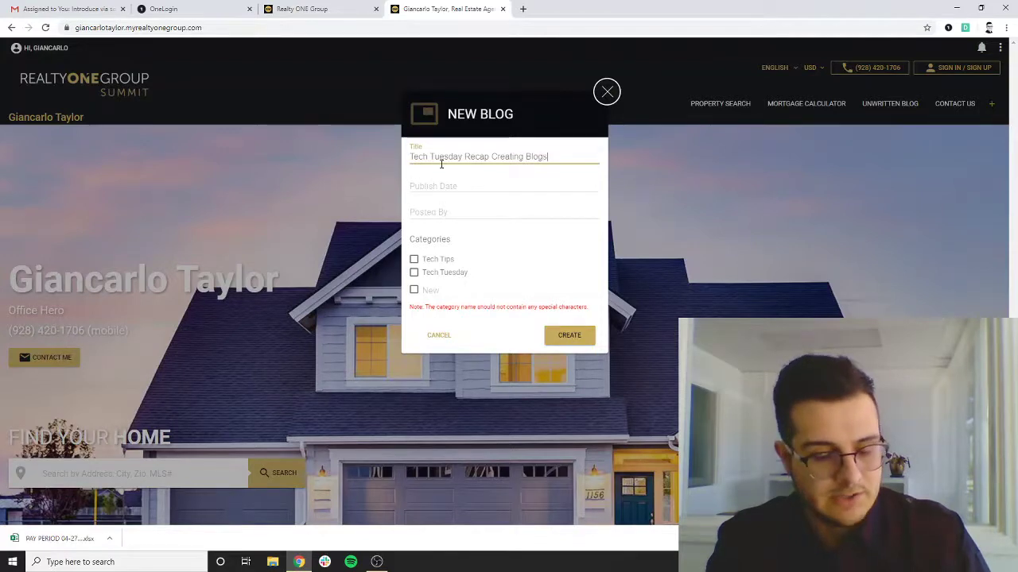
text( with CIN)
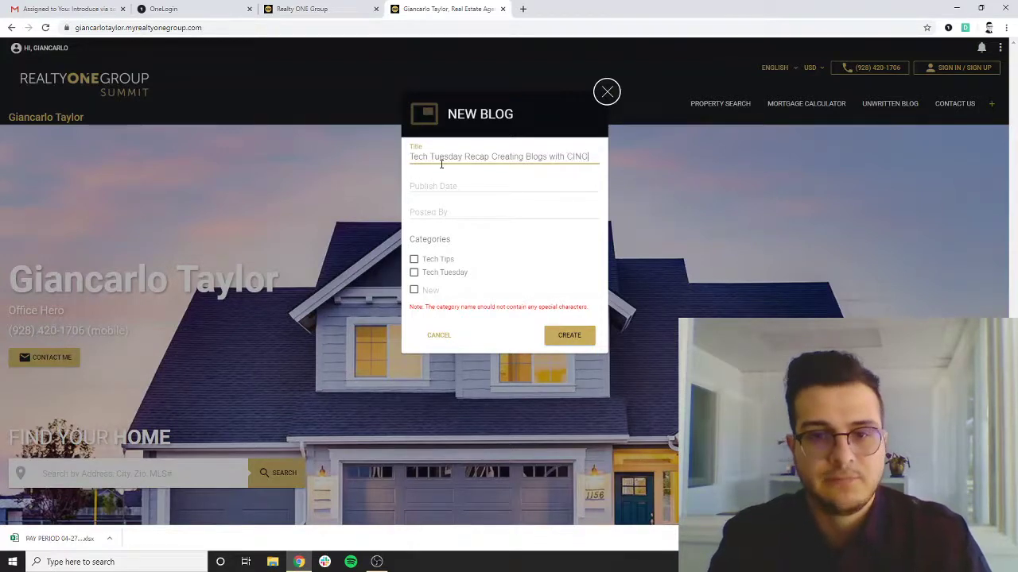
text(C)
key(Tab)
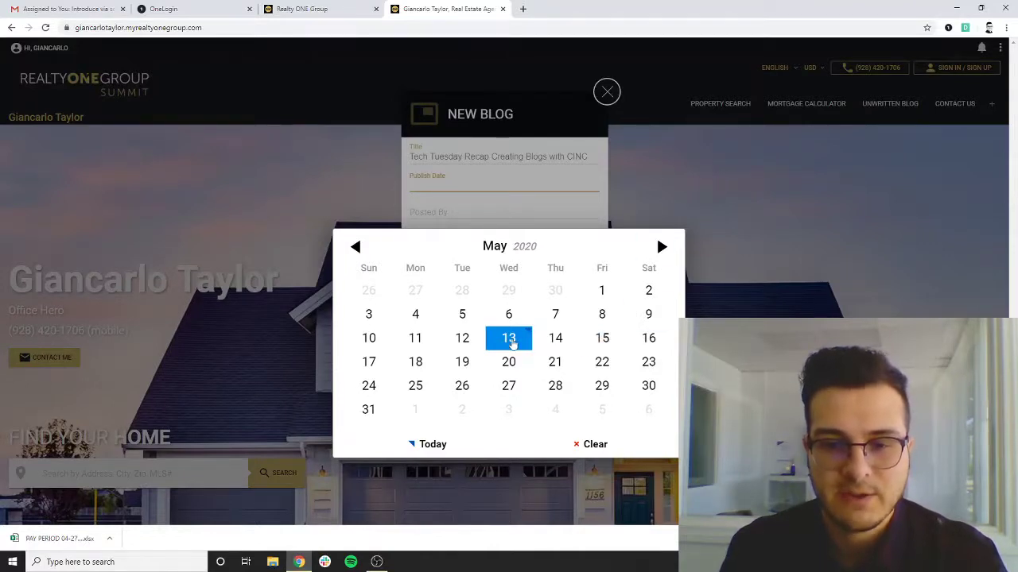
Publish the post dated 05/13/2020, with the agent's name as author, under Tech Tuesday.
click(511, 342)
click(469, 213)
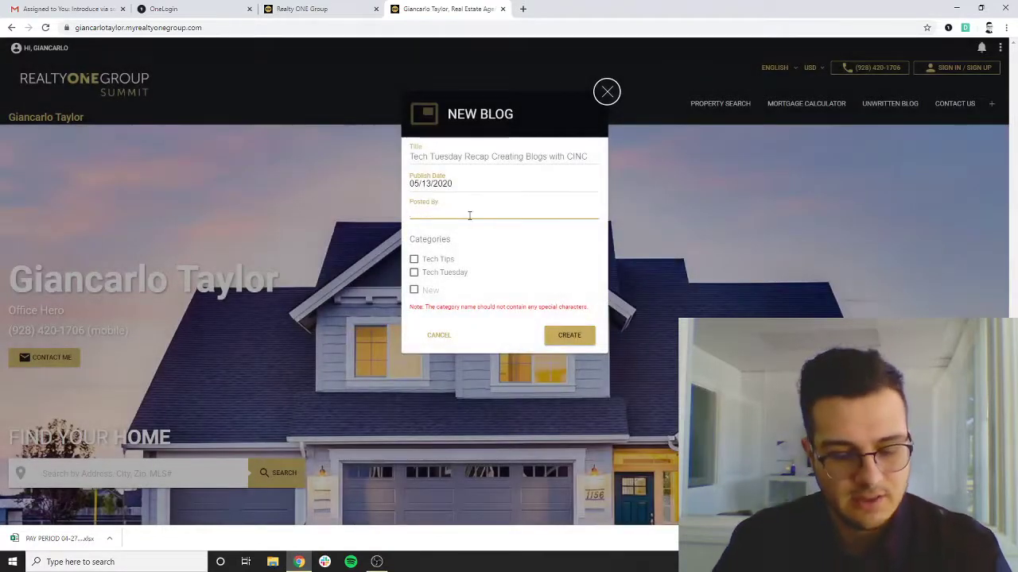
text(Giancarlo)
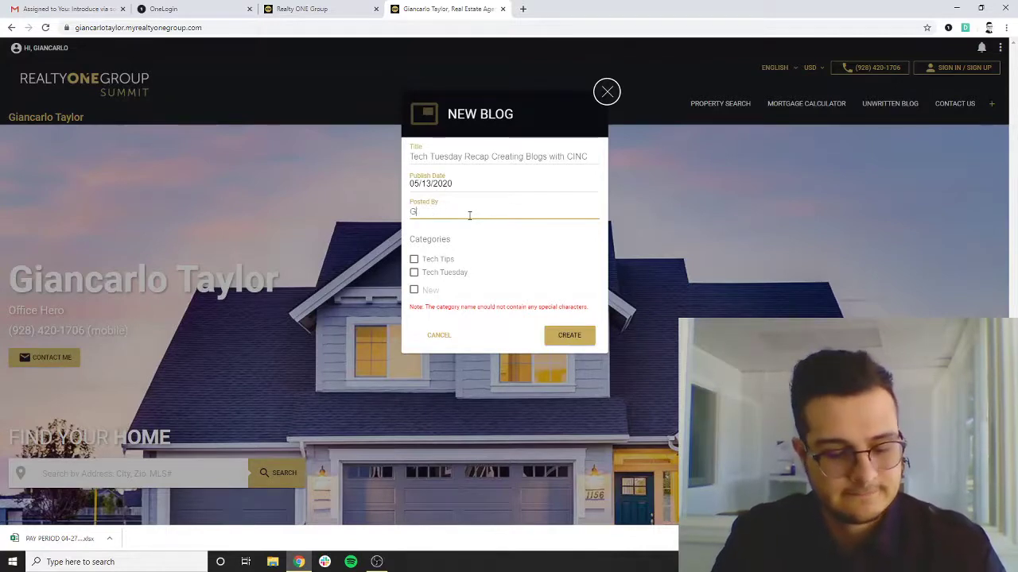
text(i)
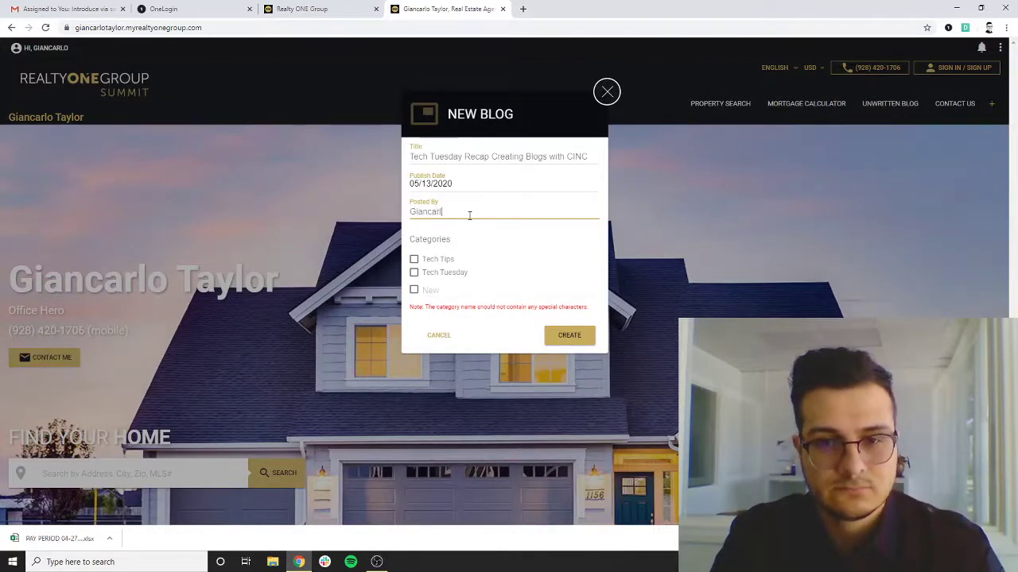
text( Tayl)
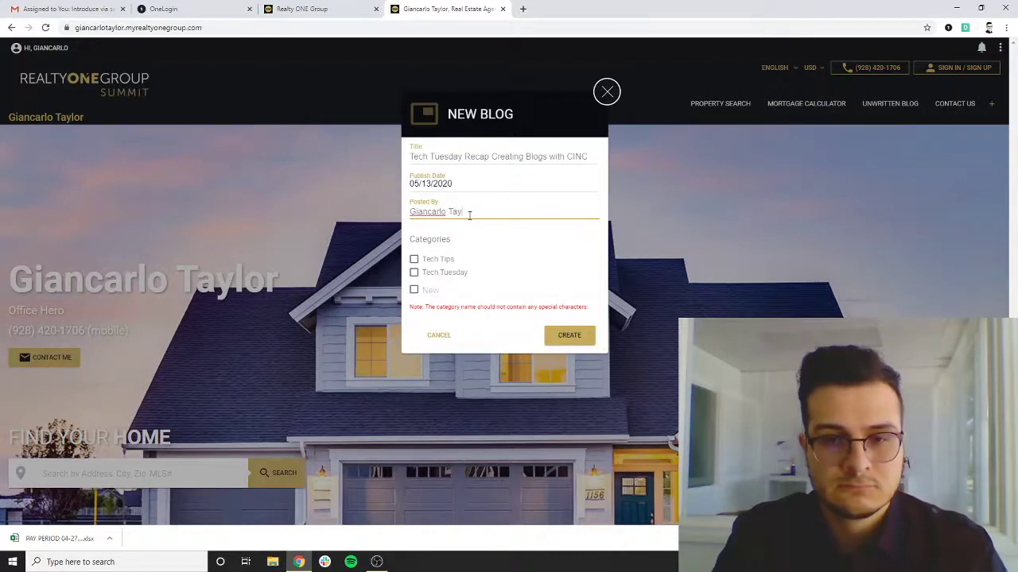
text(or)
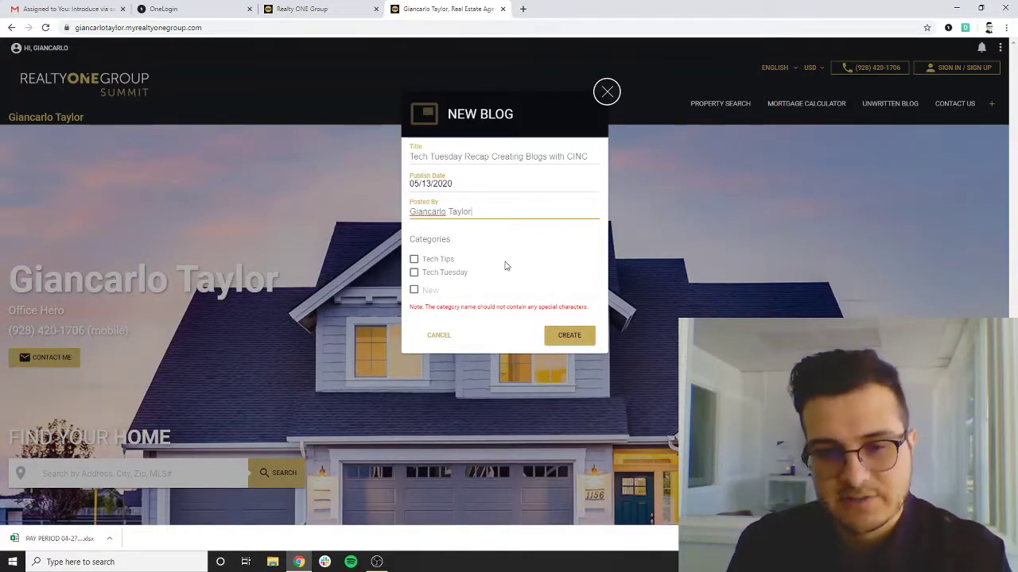
click(415, 273)
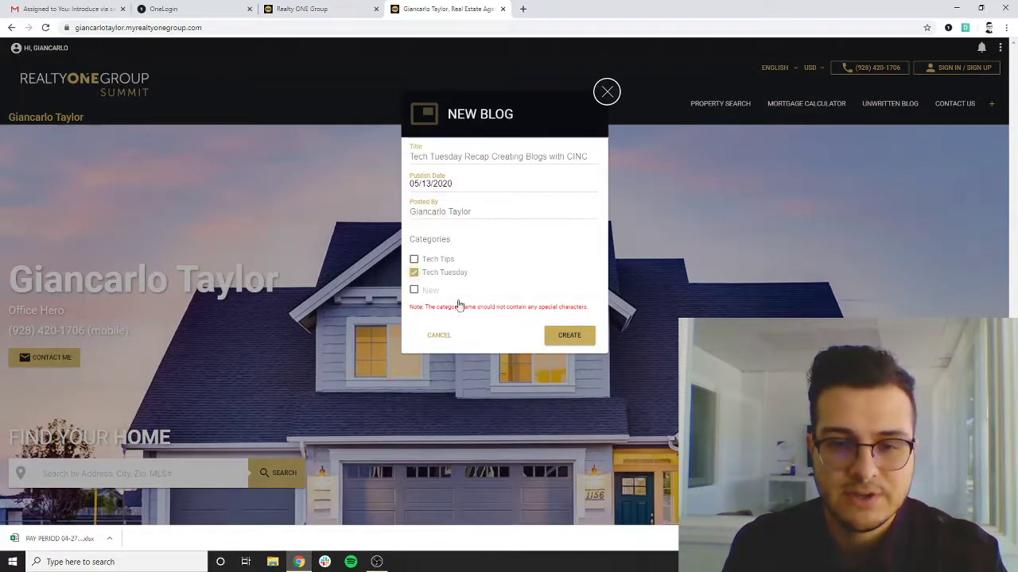
click(569, 337)
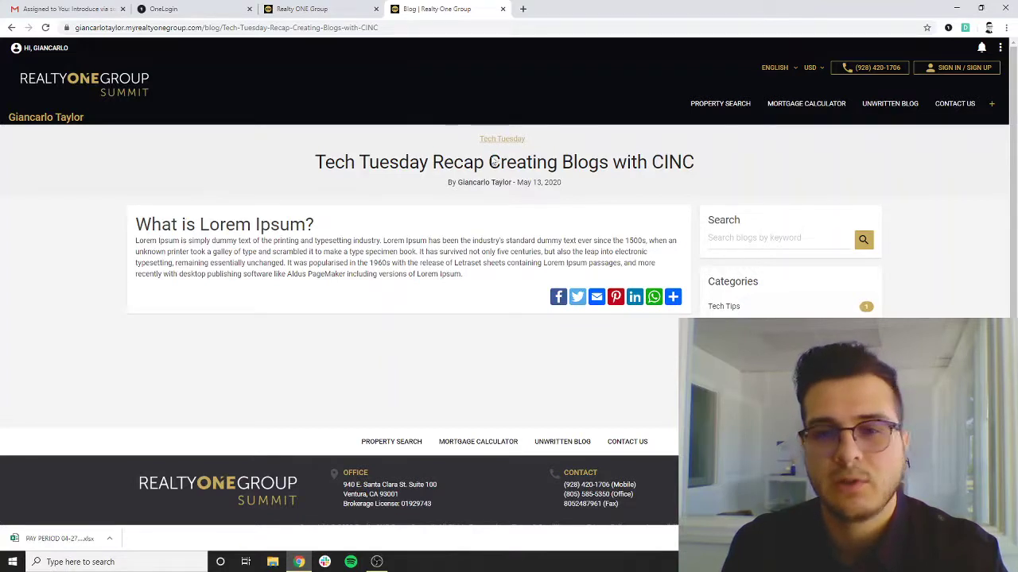
Reopen the published Tech Tuesday Recap post in editing mode through the Edit Blog option.
drag(374, 229, 360, 251)
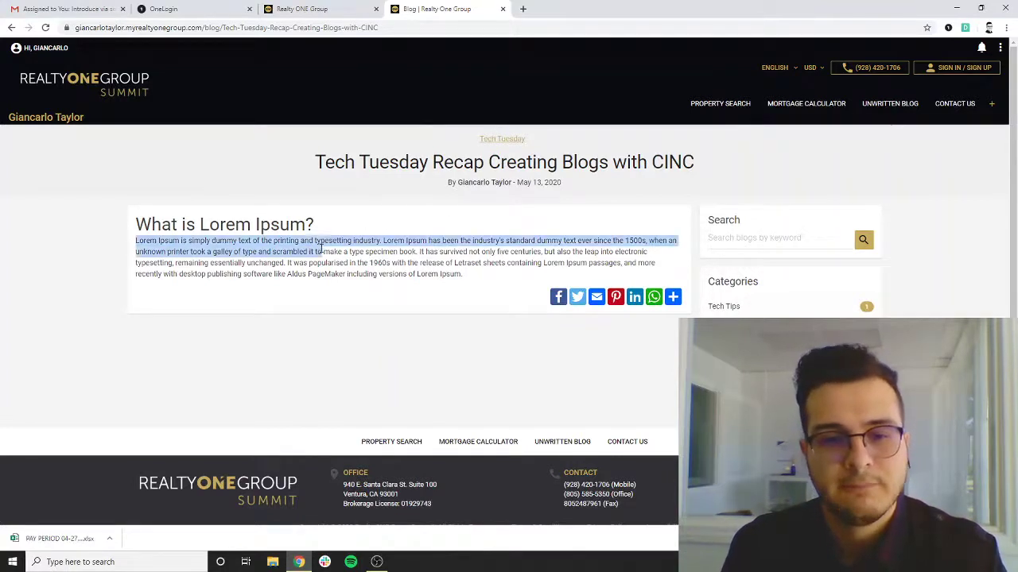
click(359, 249)
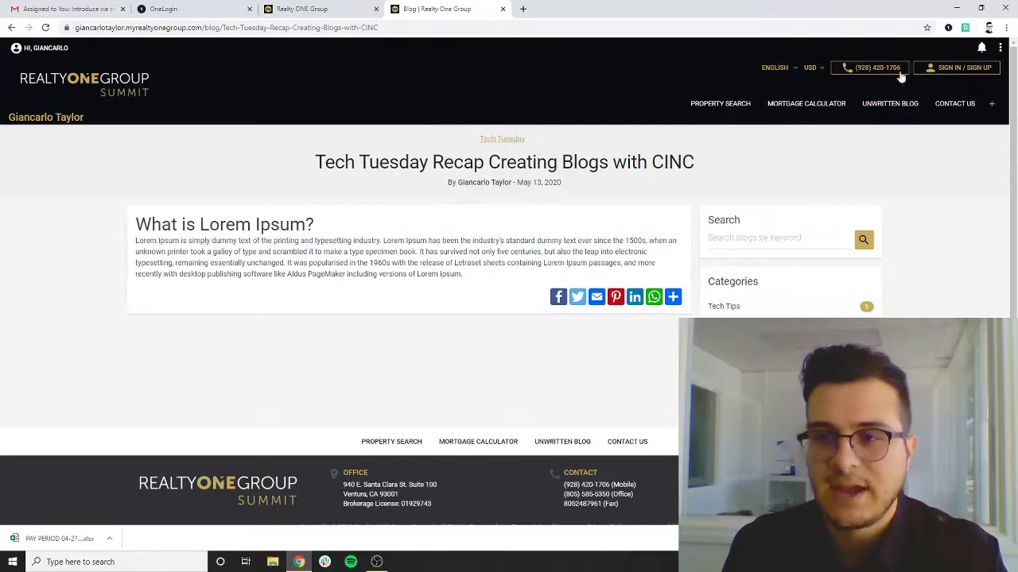
click(1000, 48)
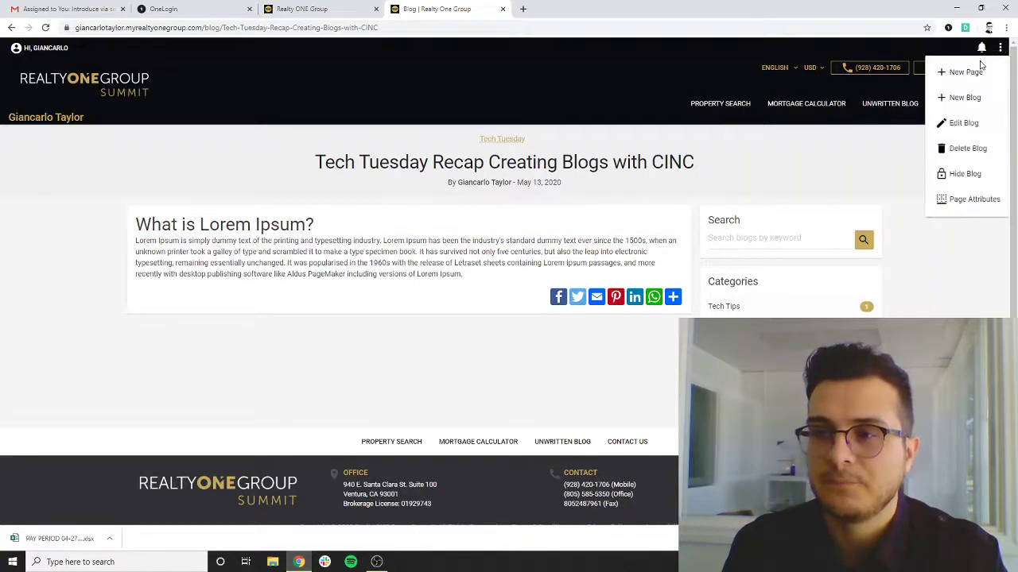
click(970, 127)
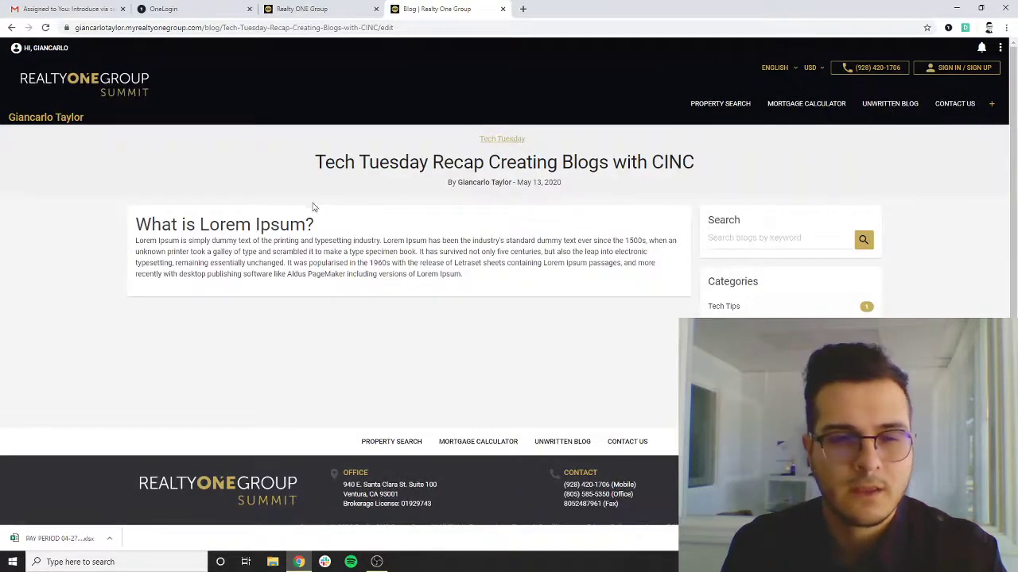
Delete the 'What is Lorem Ipsum?' heading and paragraph, leaving the post body empty.
click(395, 247)
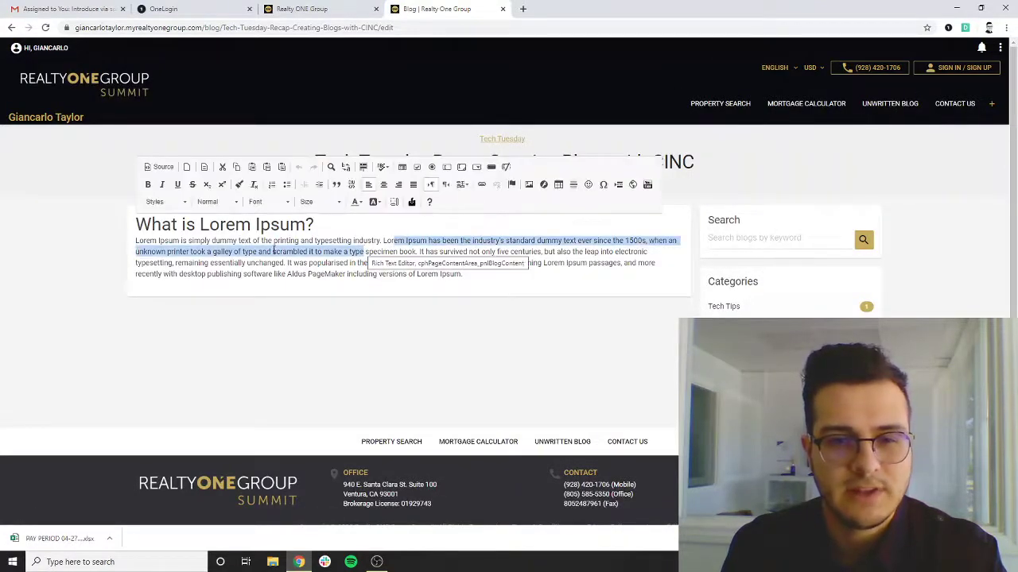
click(426, 264)
drag(489, 275, 134, 249)
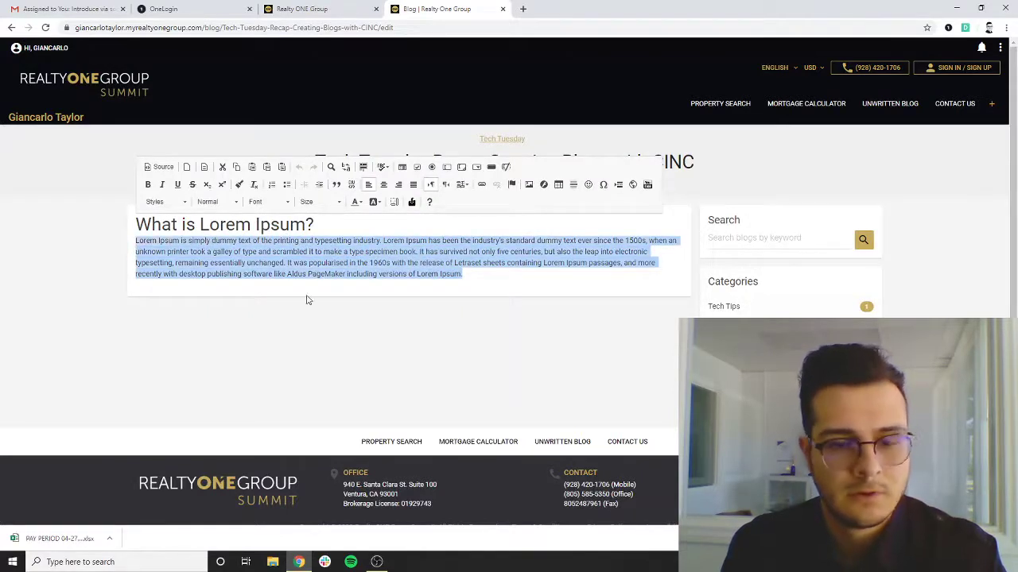
key(BackSpace)
key(BackSpace)
key(BackSpace)
key(BackSpace)
key(BackSpace)
key(BackSpace)
key(BackSpace)
key(BackSpace)
key(BackSpace)
key(BackSpace)
key(BackSpace)
key(BackSpace)
key(BackSpace)
key(BackSpace)
key(BackSpace)
key(BackSpace)
key(BackSpace)
key(BackSpace)
key(BackSpace)
key(BackSpace)
key(BackSpace)
key(BackSpace)
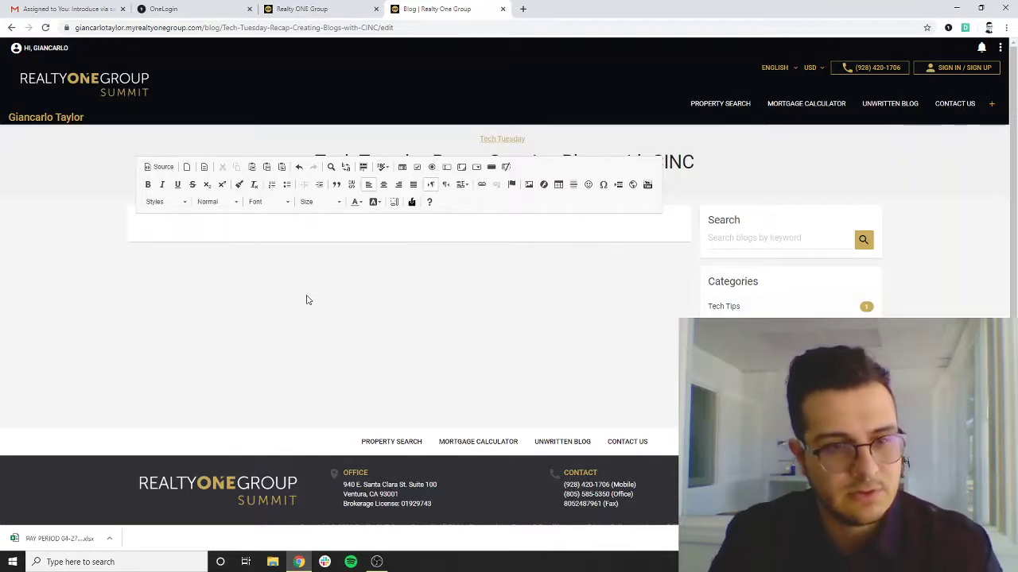
text(ffff)
key(BackSpace)
key(BackSpace)
key(BackSpace)
key(BackSpace)
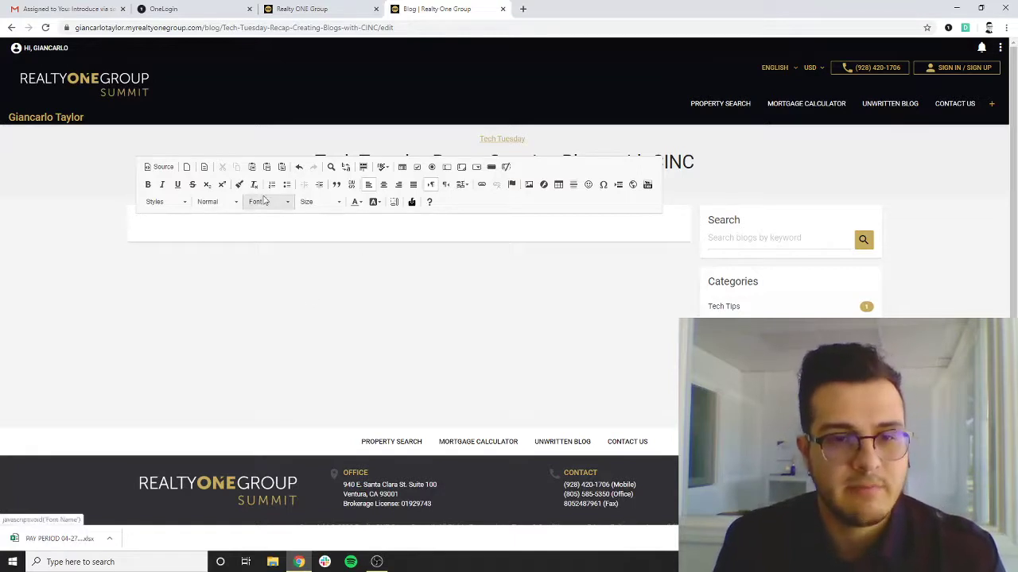
Type the heading 'Creating a Blog with CINC' at text size 20.
click(310, 203)
scroll(319, 279, down, 2)
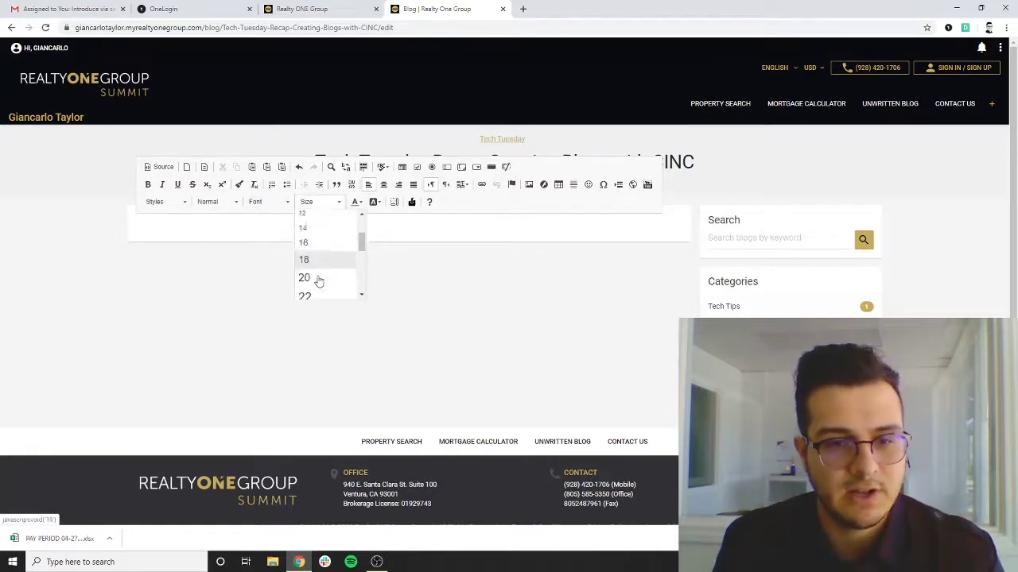
click(320, 291)
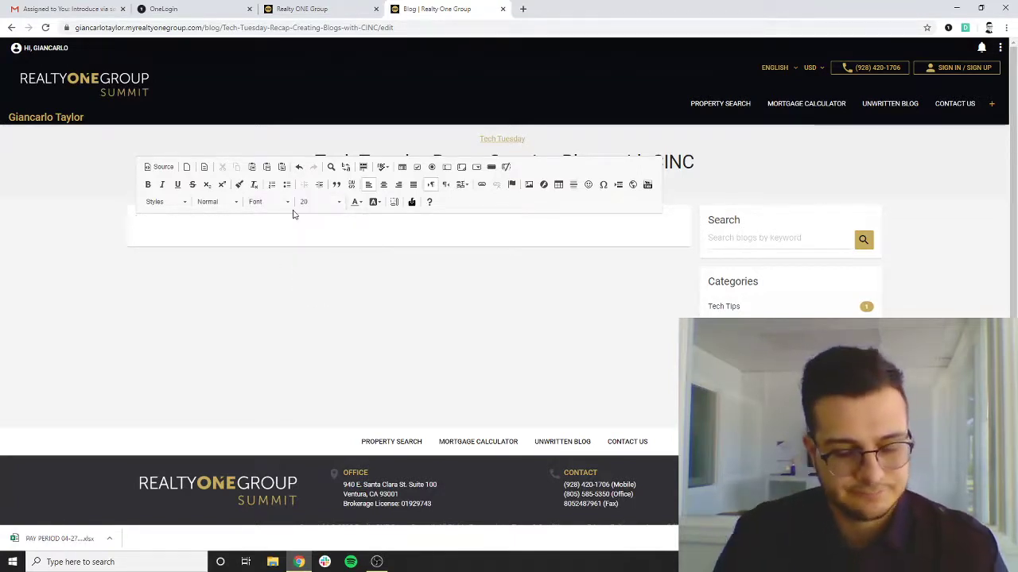
text(Creating a B)
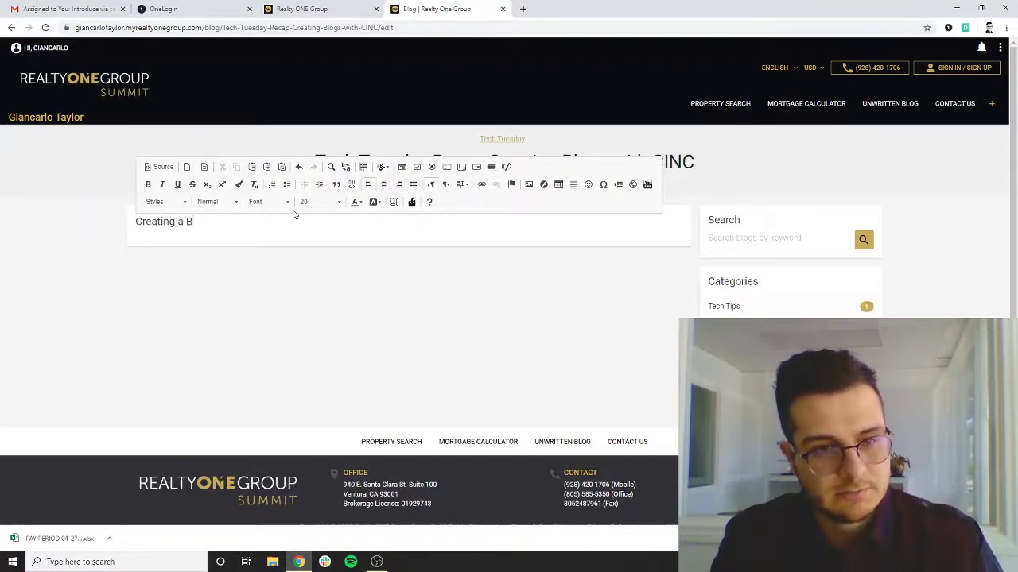
text(log with CINC)
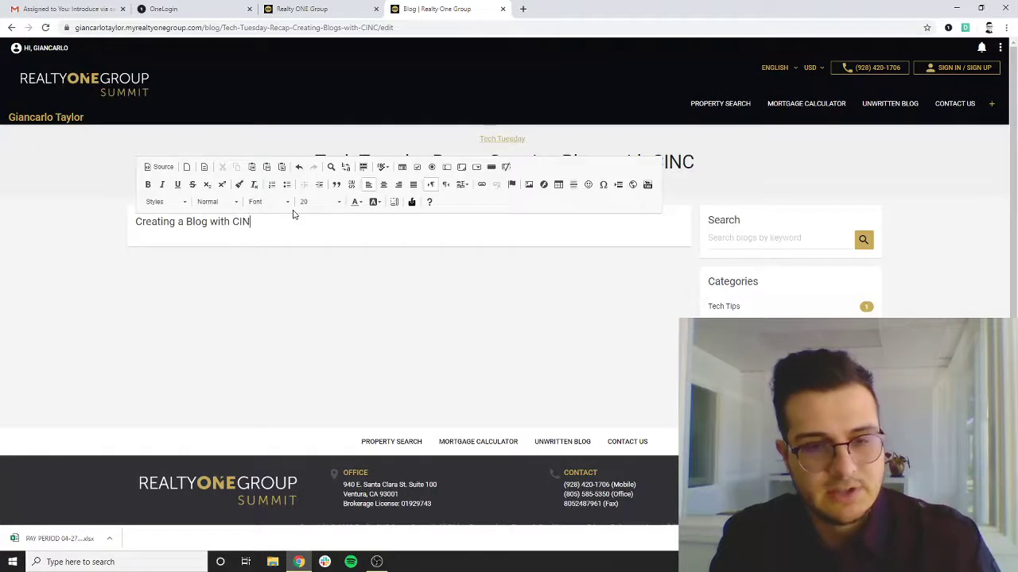
key(Return)
key(Return)
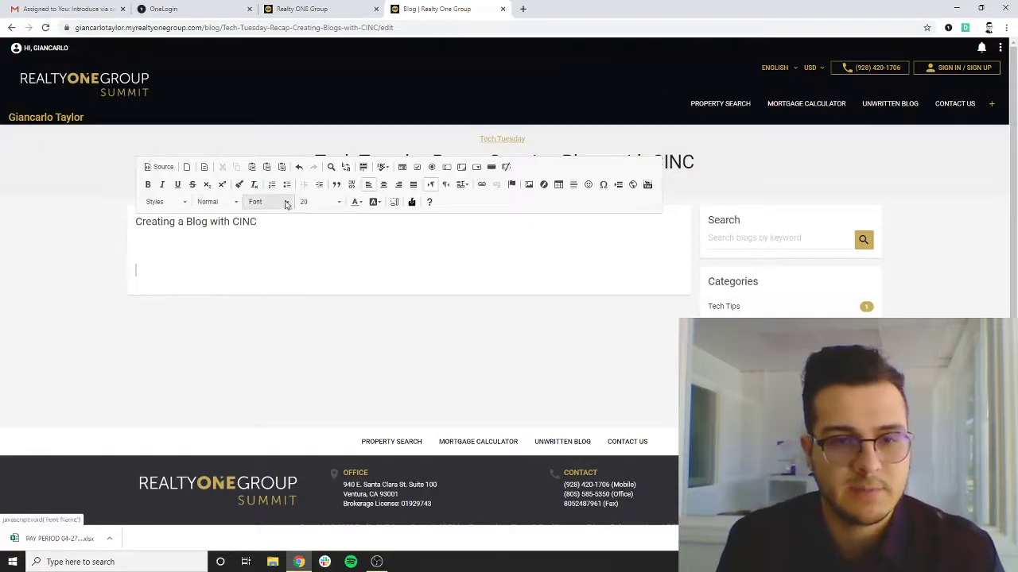
Add the size-18 greeting 'Hello everyone thanks for tuning in!' and a blank line above the heading.
click(310, 202)
click(318, 236)
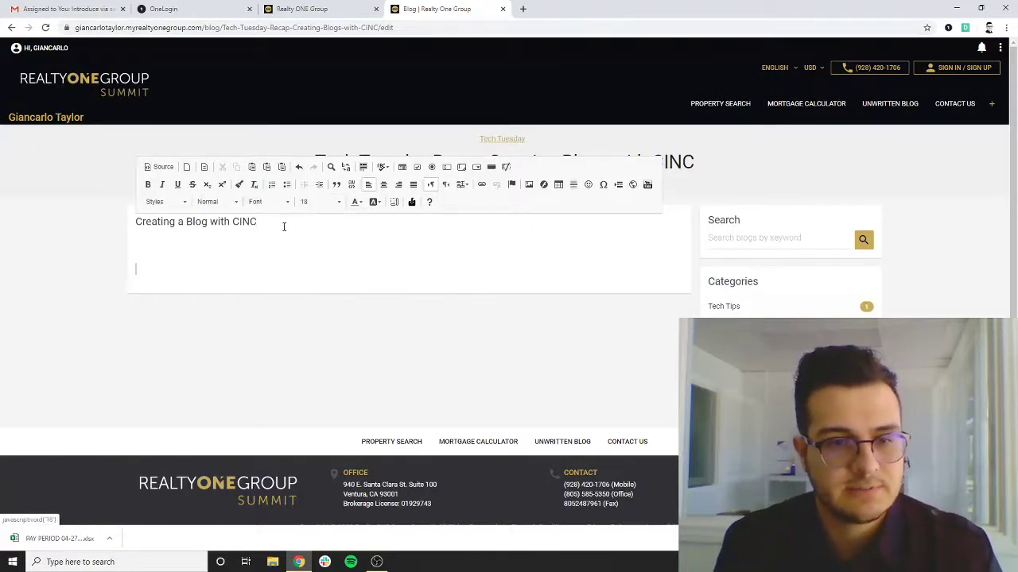
key(BackSpace)
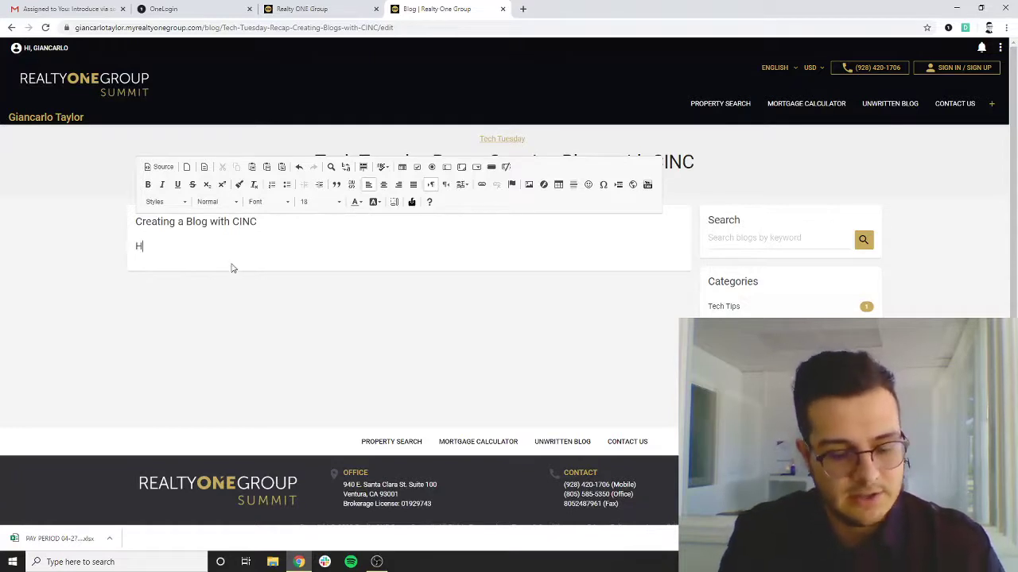
text(Hello Every)
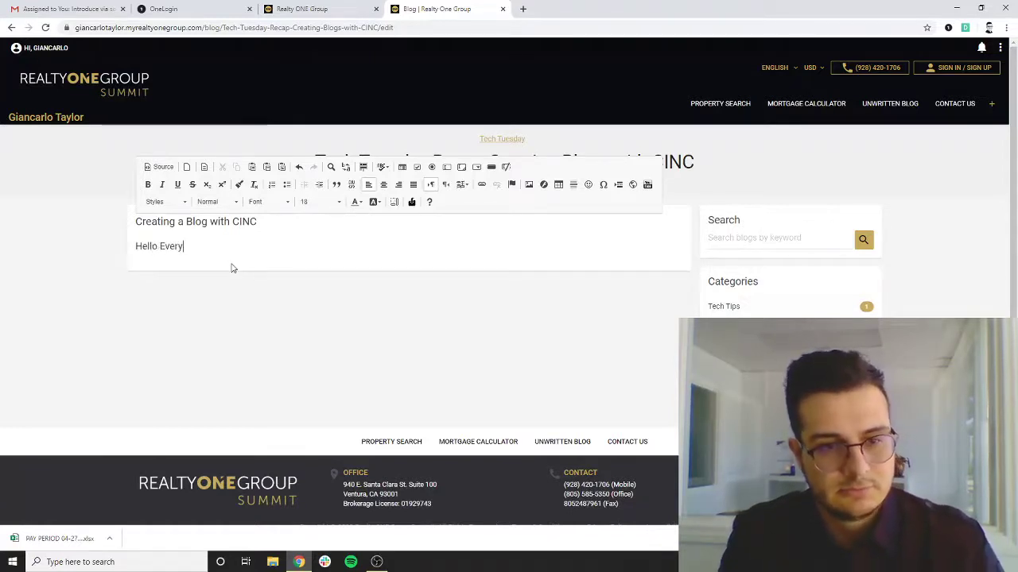
key(BackSpace)
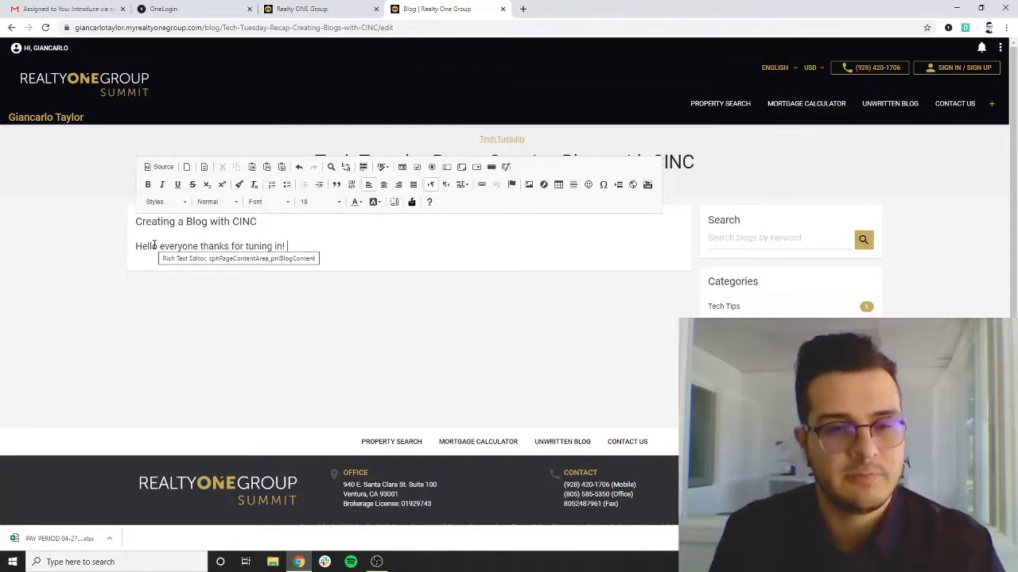
click(137, 227)
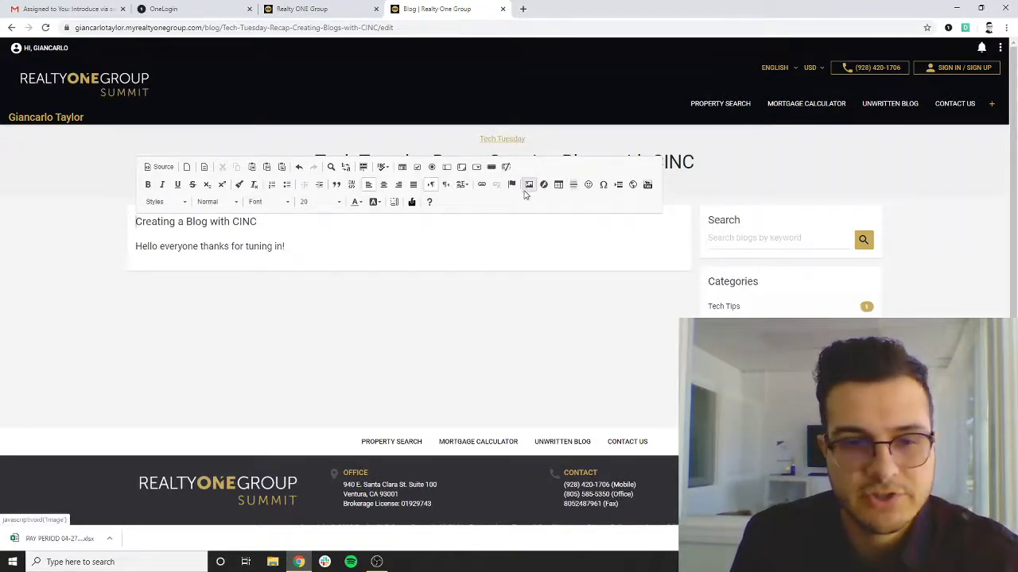
click(132, 230)
key(Return)
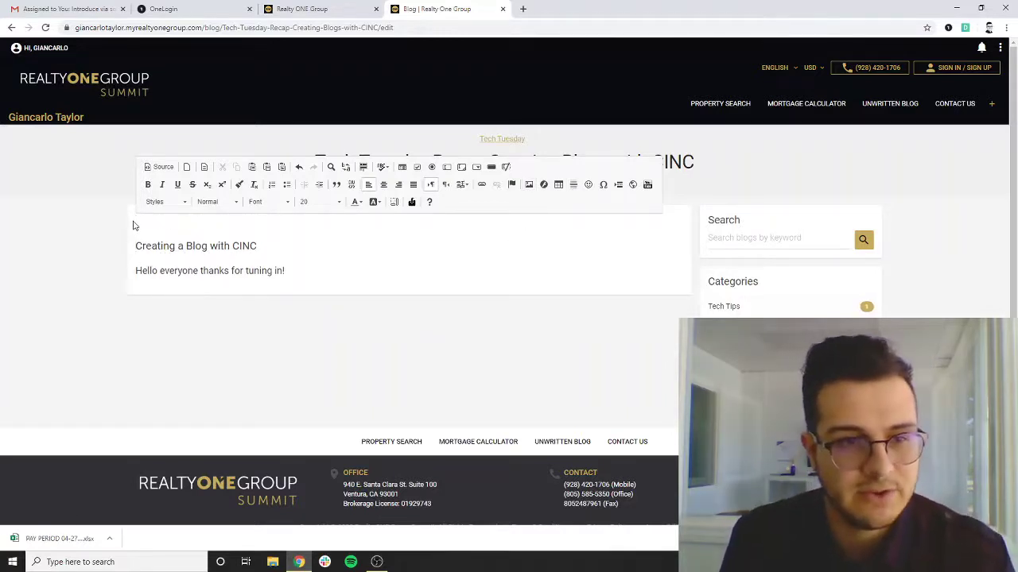
Upload the Agent Town Hall PNG to the server and insert it at the top of the post.
click(528, 184)
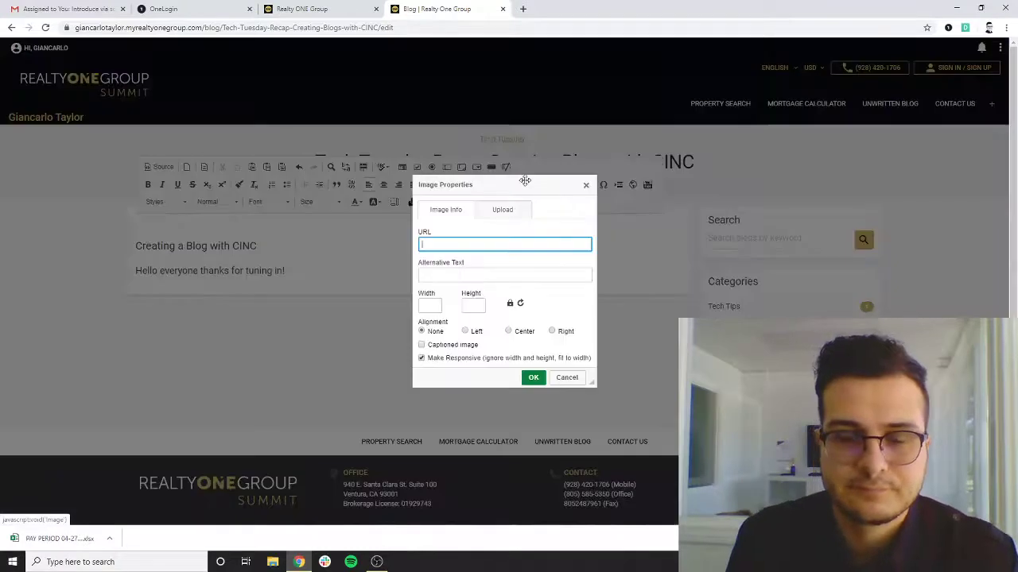
click(496, 212)
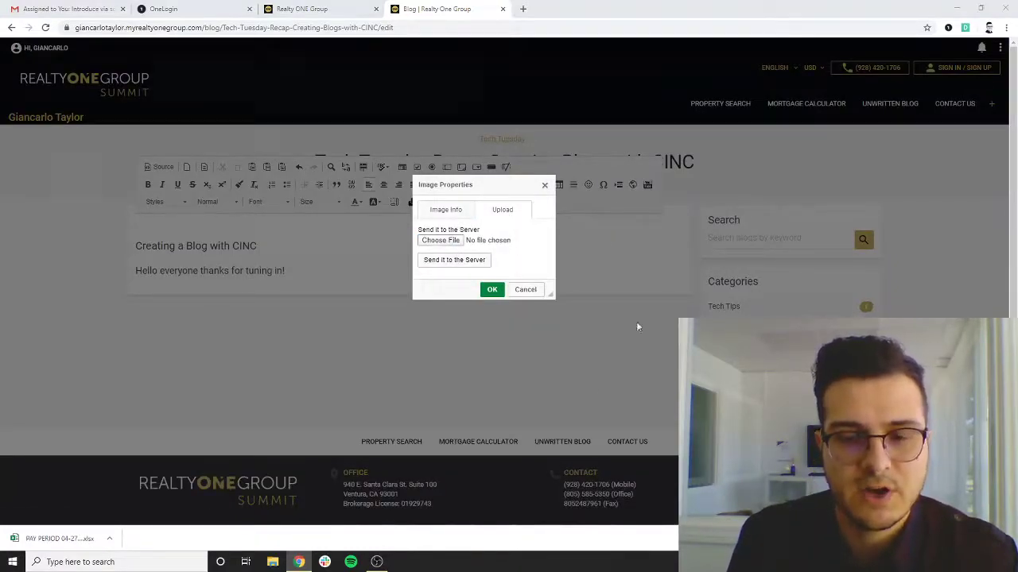
scroll(195, 164, down, 5)
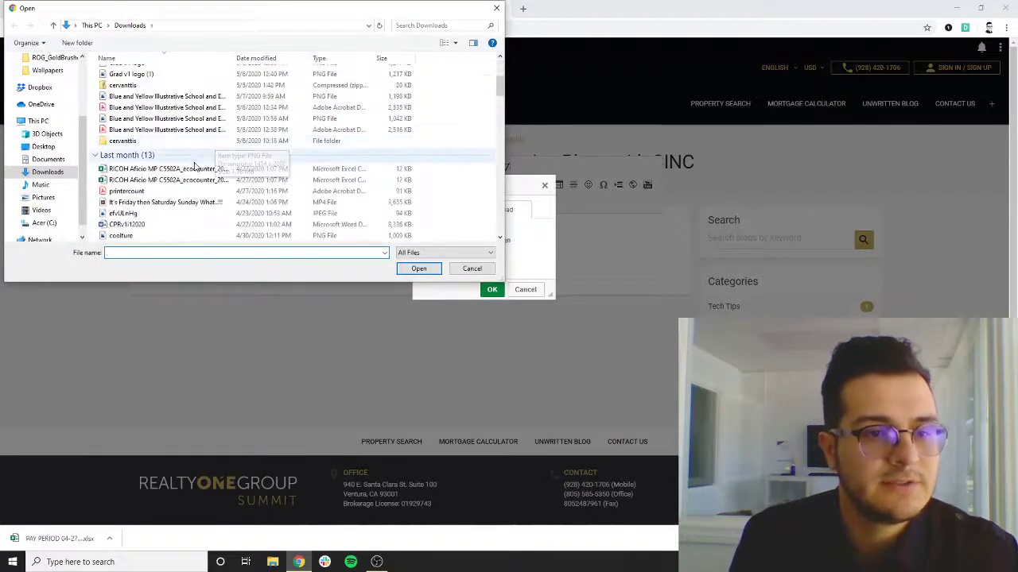
scroll(194, 165, up, 2)
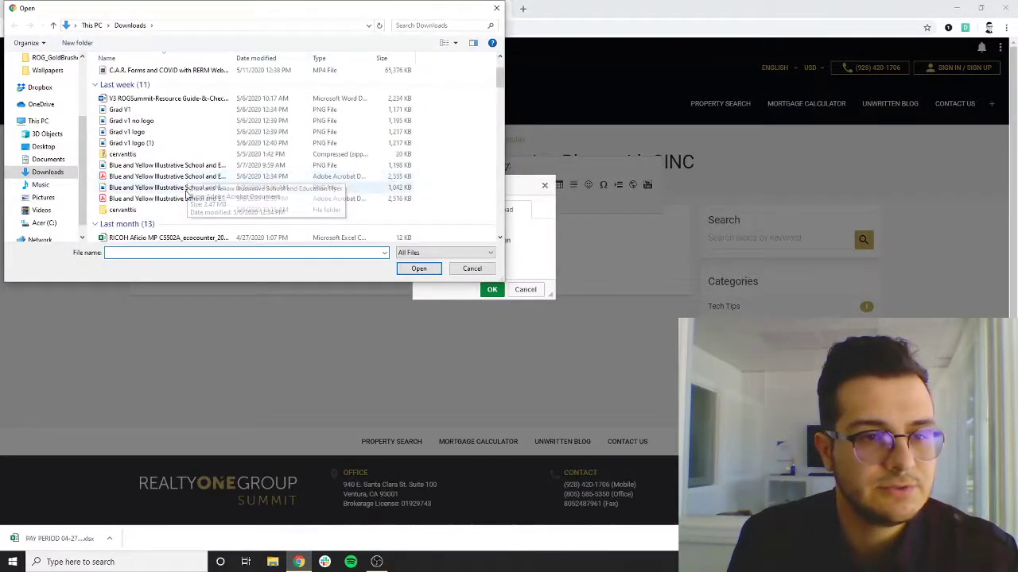
scroll(186, 176, down, 5)
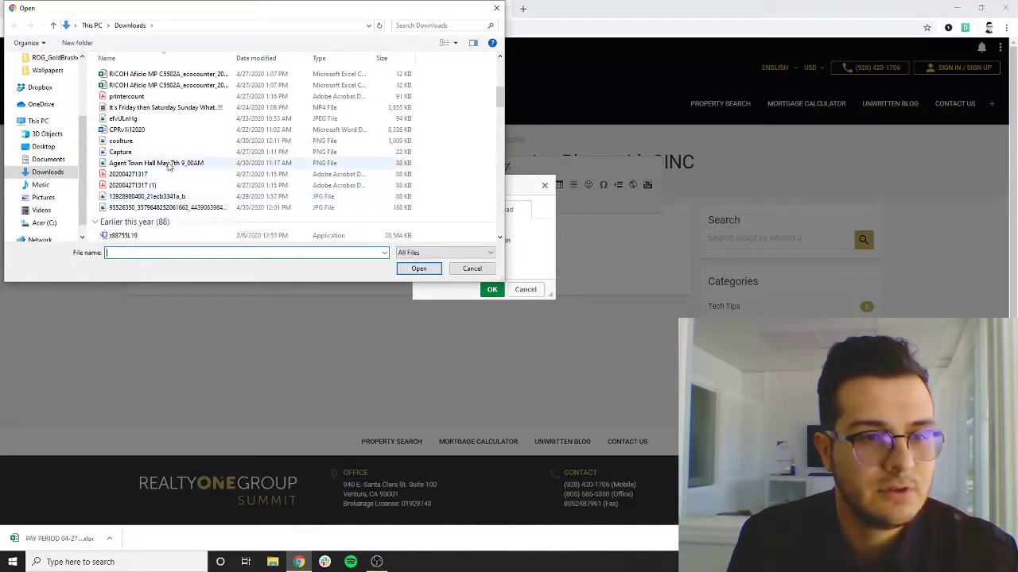
double_click(159, 163)
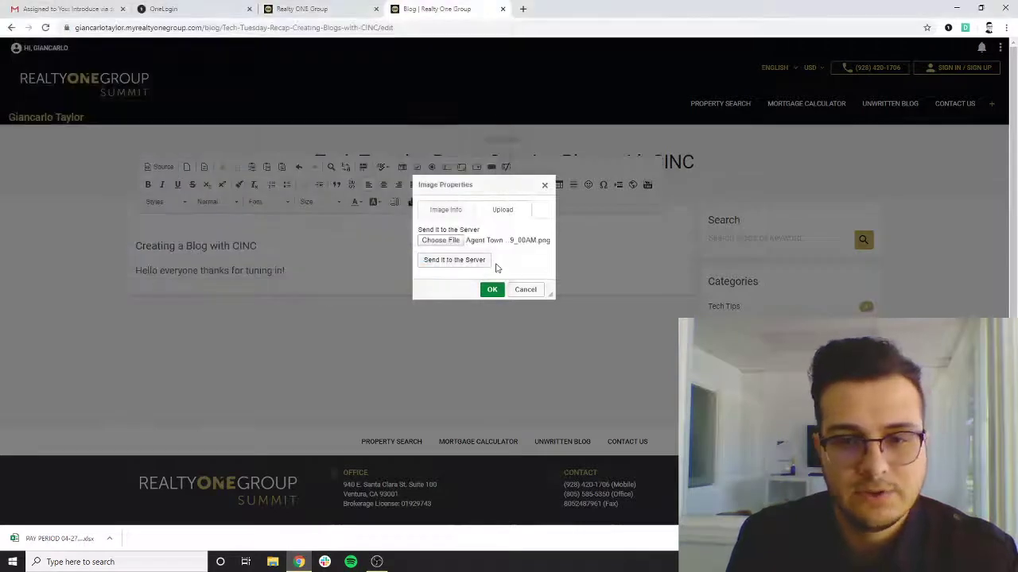
click(455, 260)
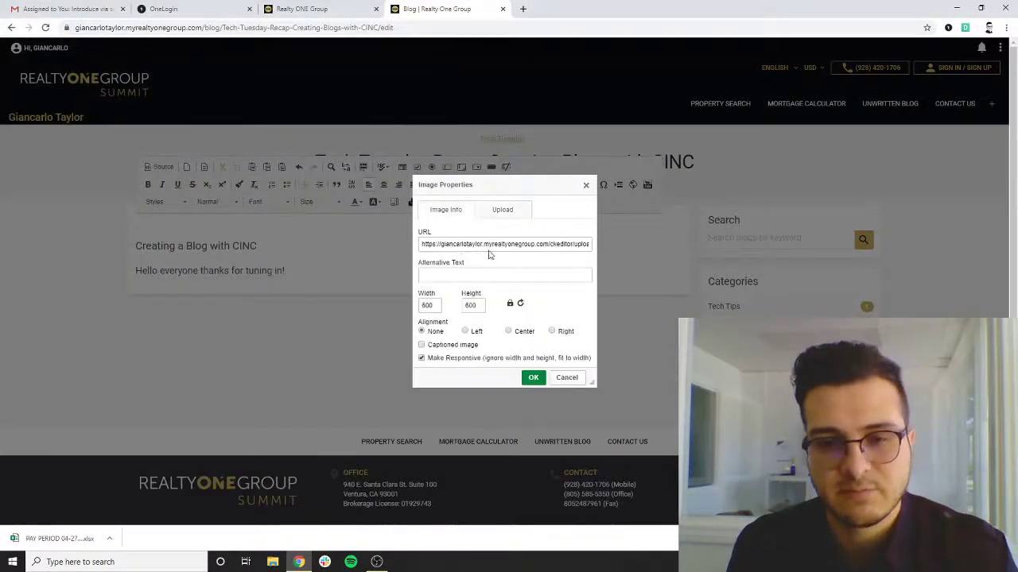
click(533, 378)
scroll(323, 242, down, 3)
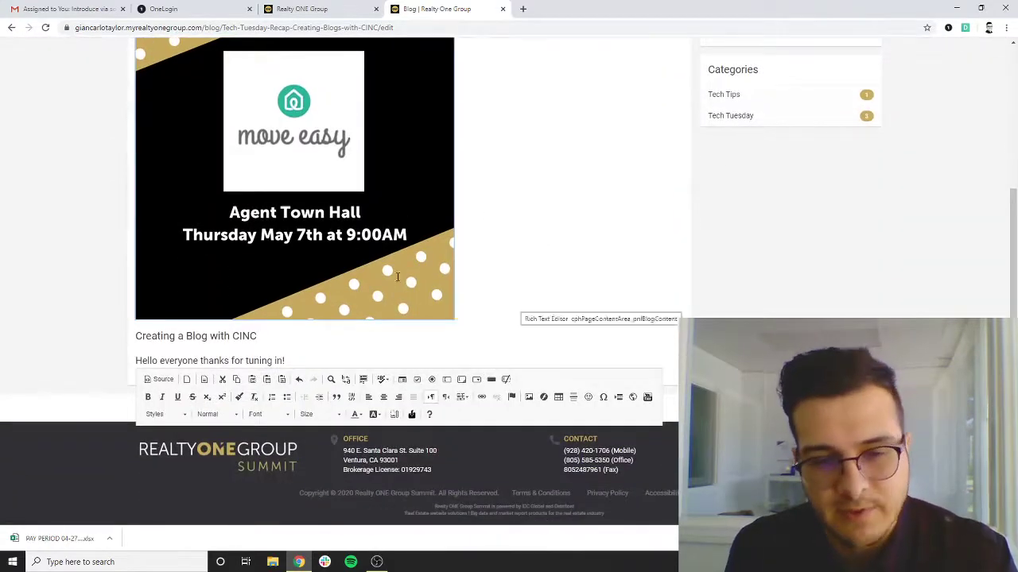
scroll(455, 262, up, 1)
scroll(455, 261, up, 1)
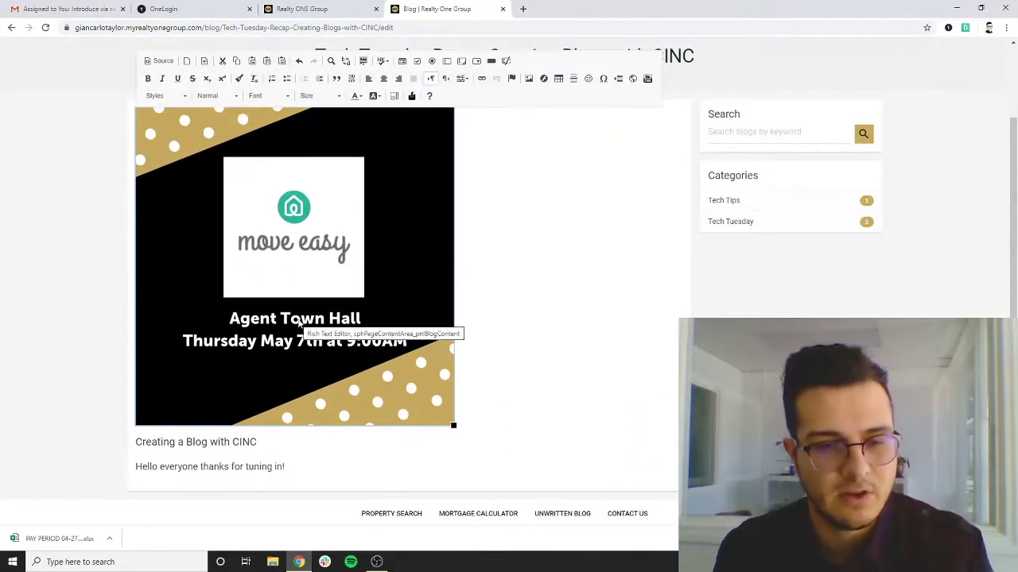
scroll(370, 308, up, 2)
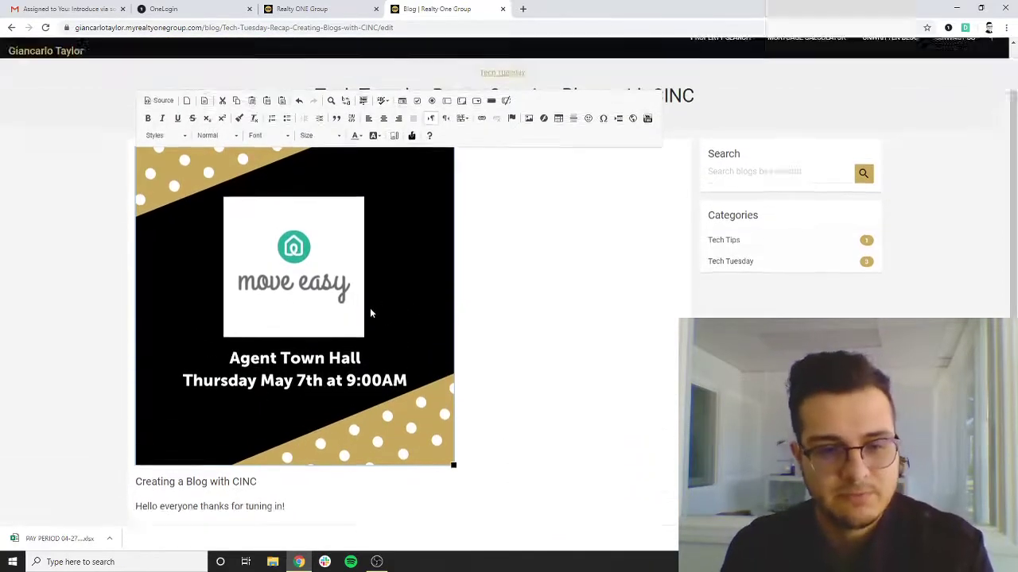
scroll(438, 364, down, 2)
scroll(396, 295, up, 1)
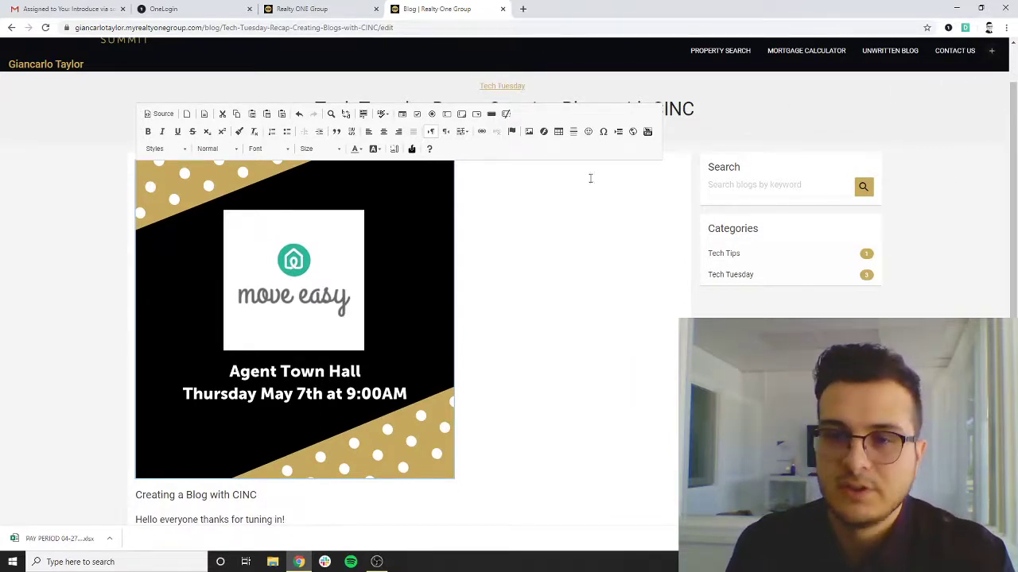
scroll(1006, 69, up, 1)
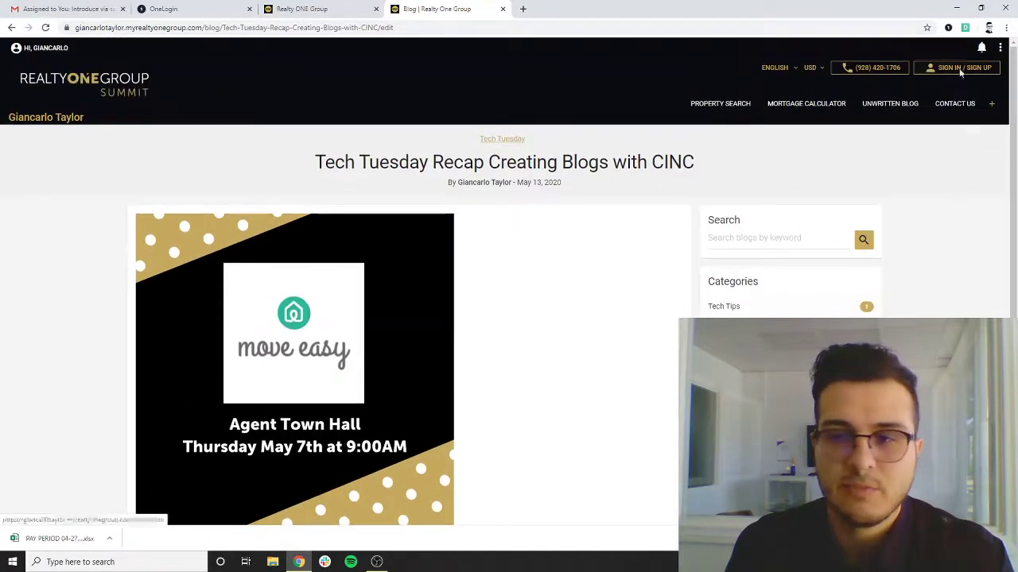
In Page Attributes, set title 'Creating a Blog with CINC' and description 'How to create using the CINC website'.
click(1001, 48)
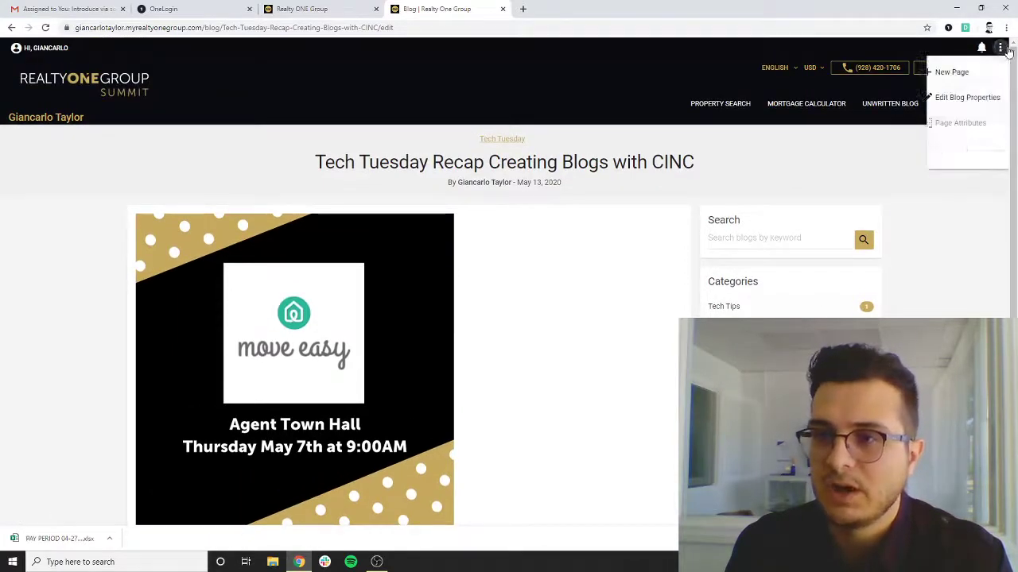
click(954, 125)
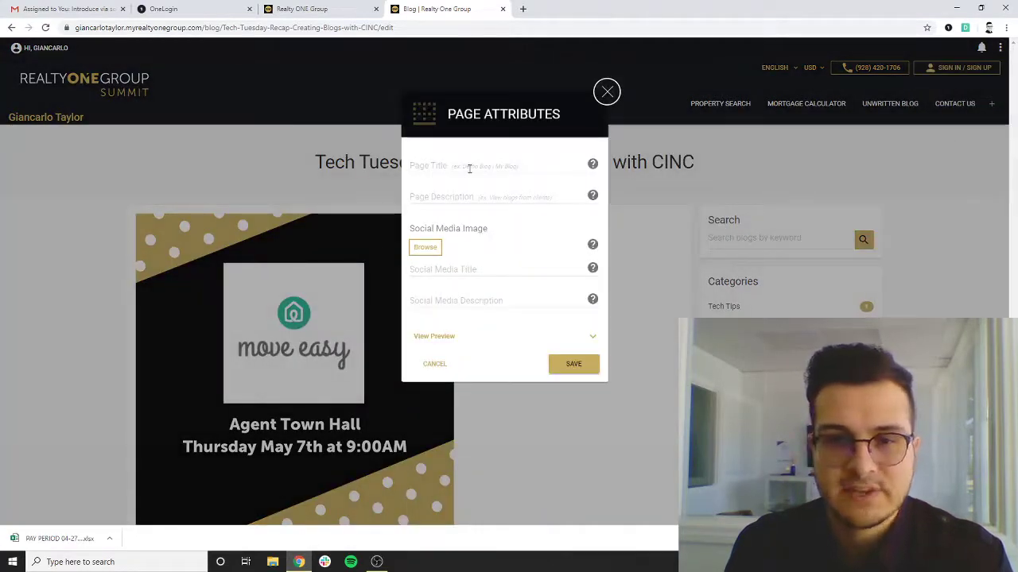
click(472, 167)
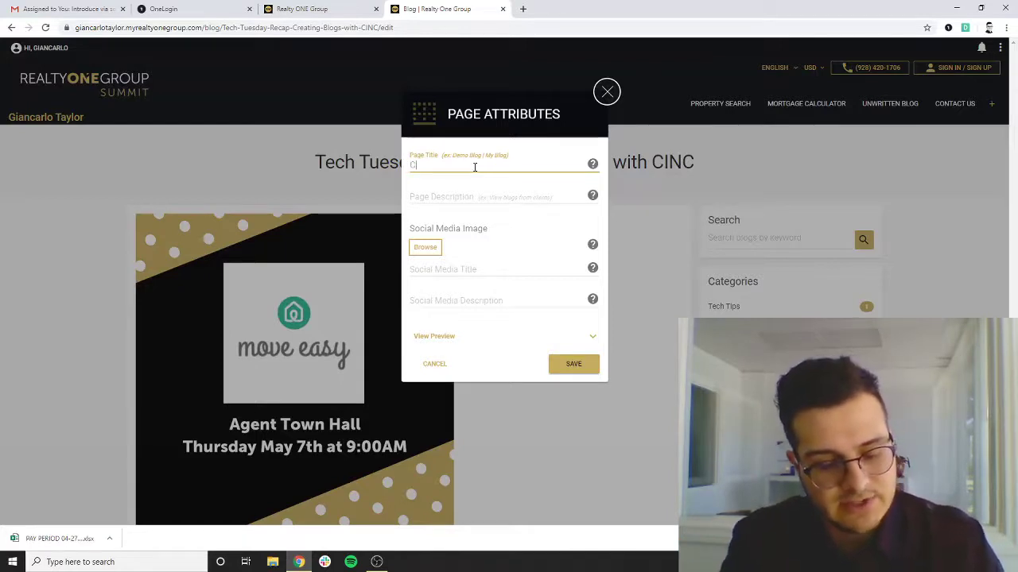
text(reating a Blog with)
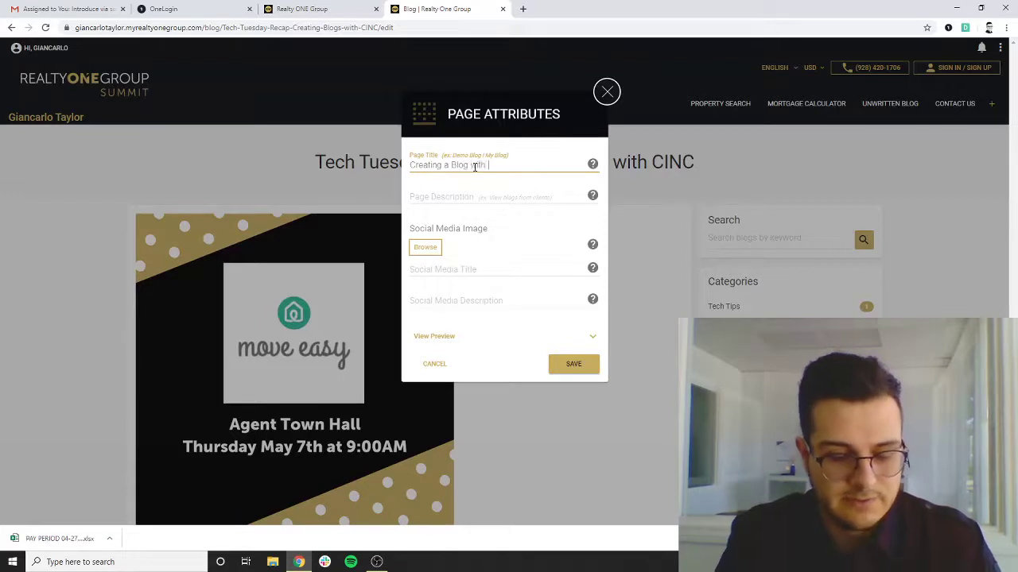
text(CINC)
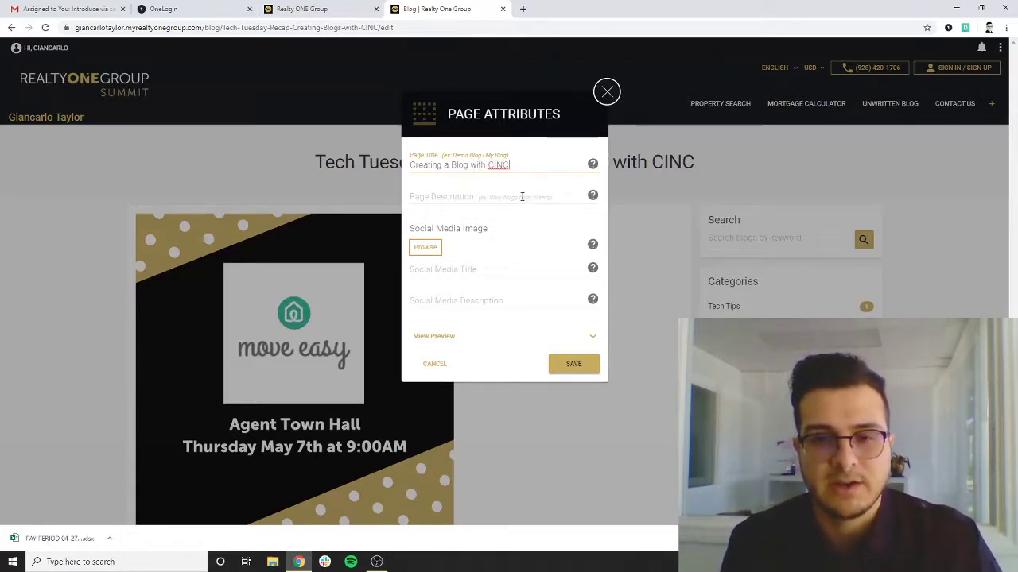
click(522, 196)
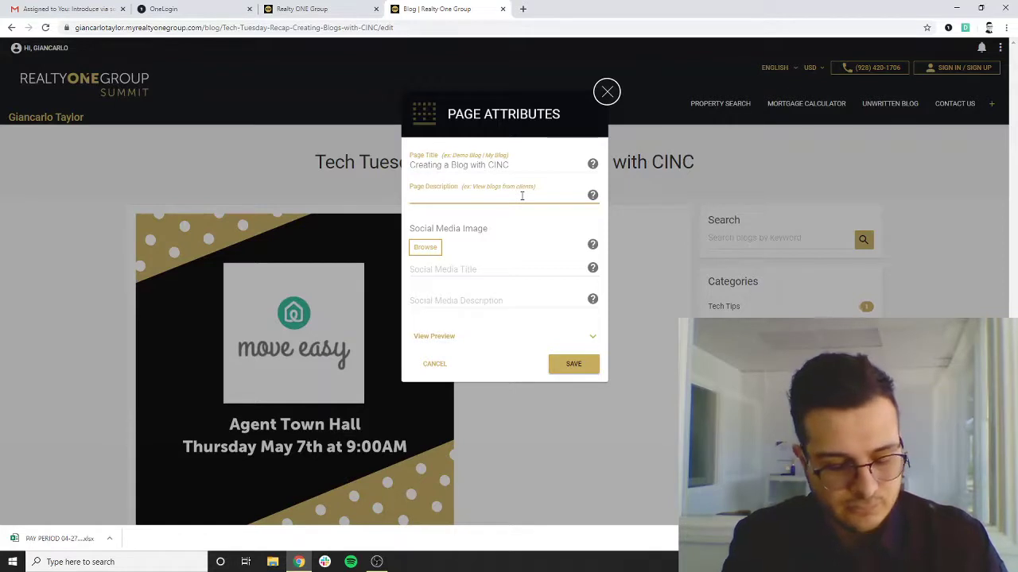
text(How to )
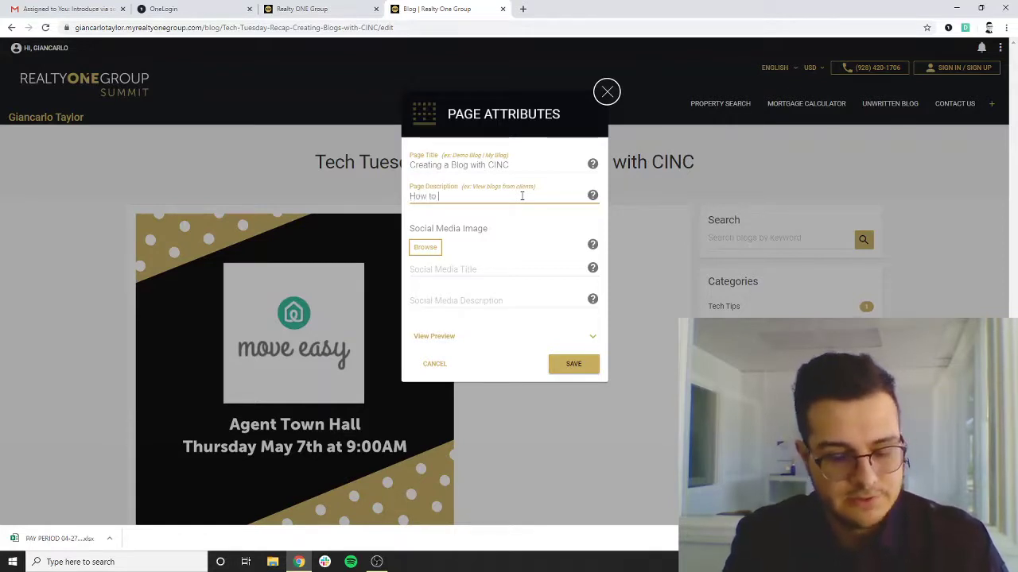
text(create)
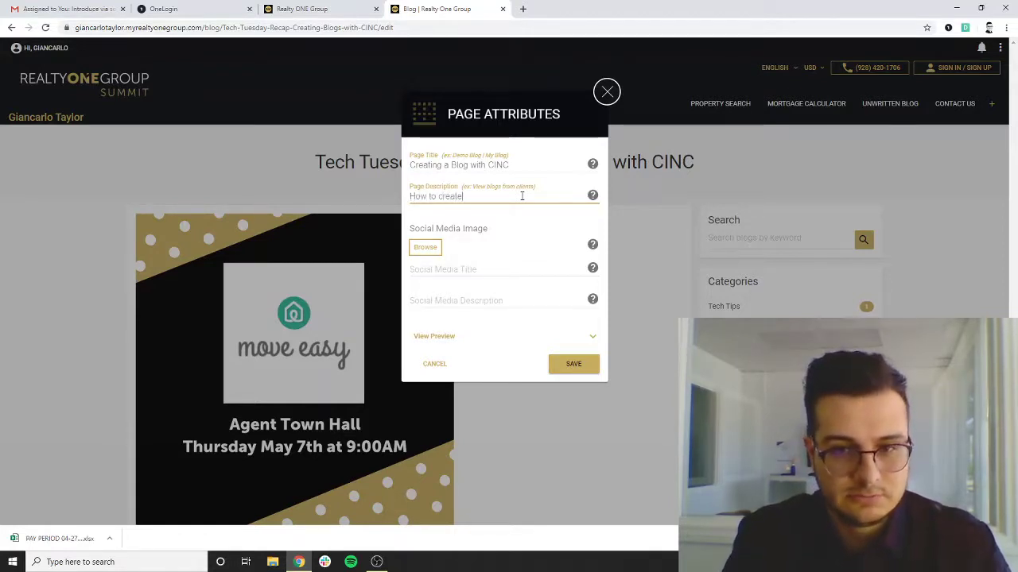
text( using the )
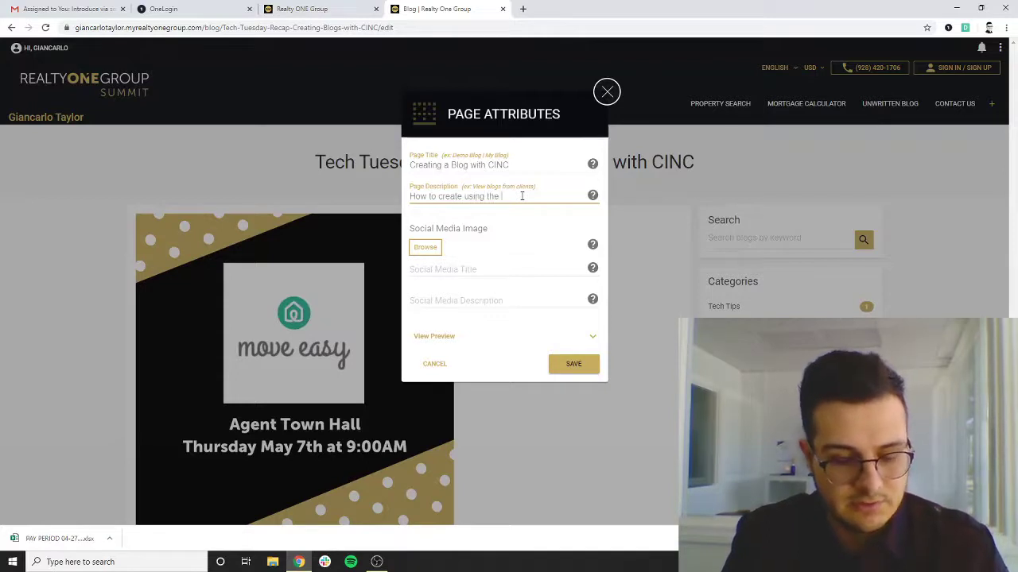
text(CINC web)
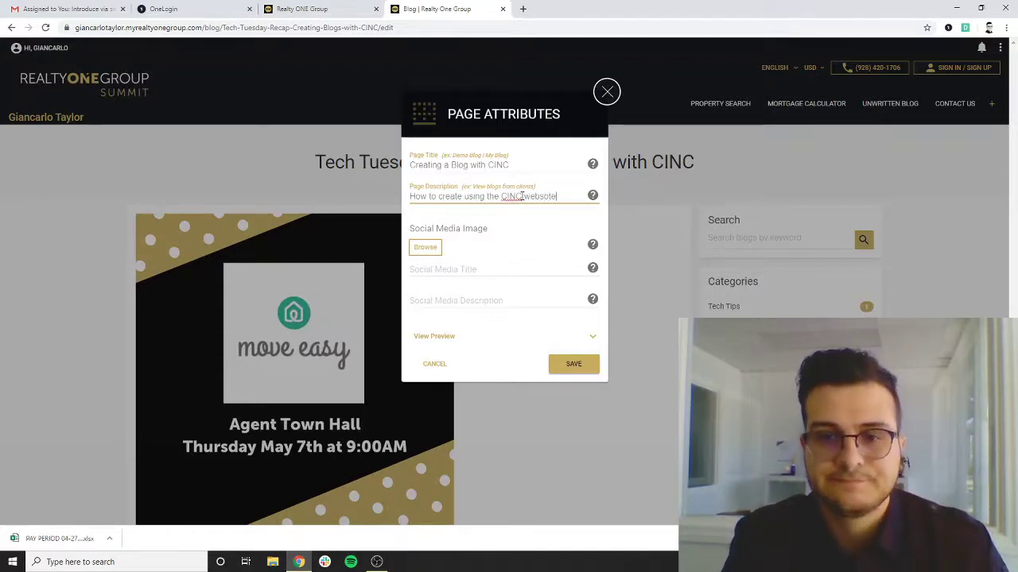
text(sit)
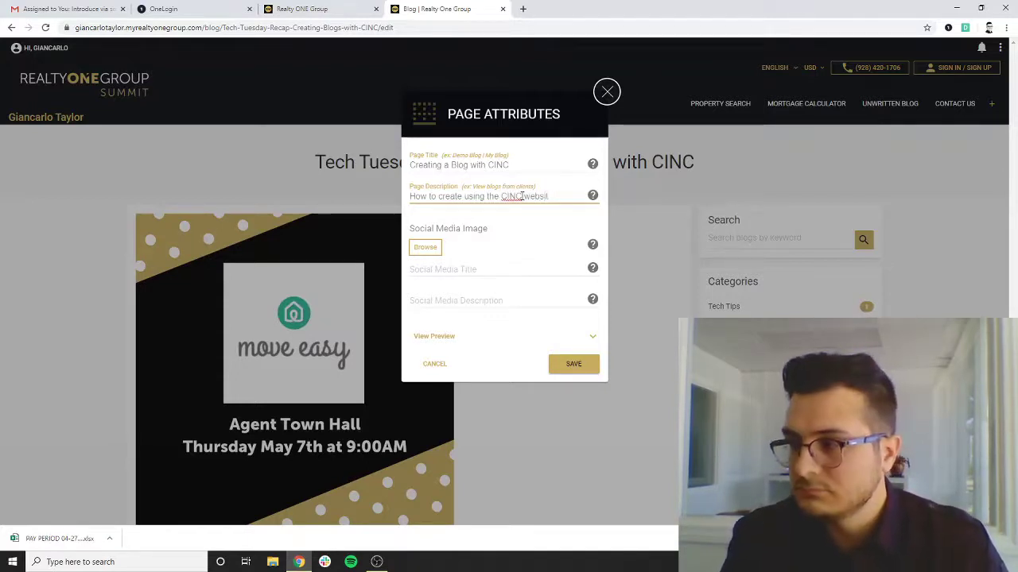
text(e)
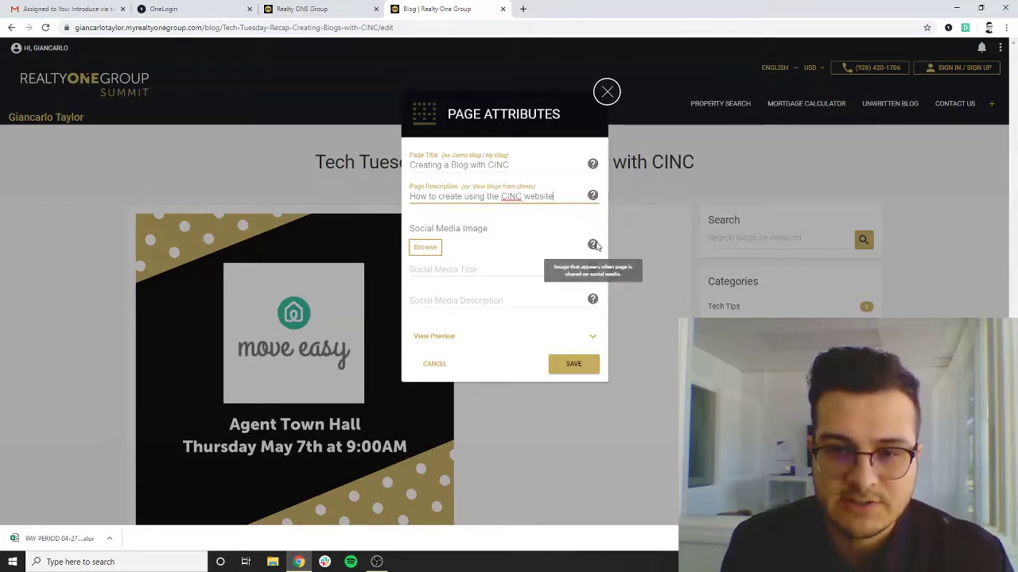
click(438, 247)
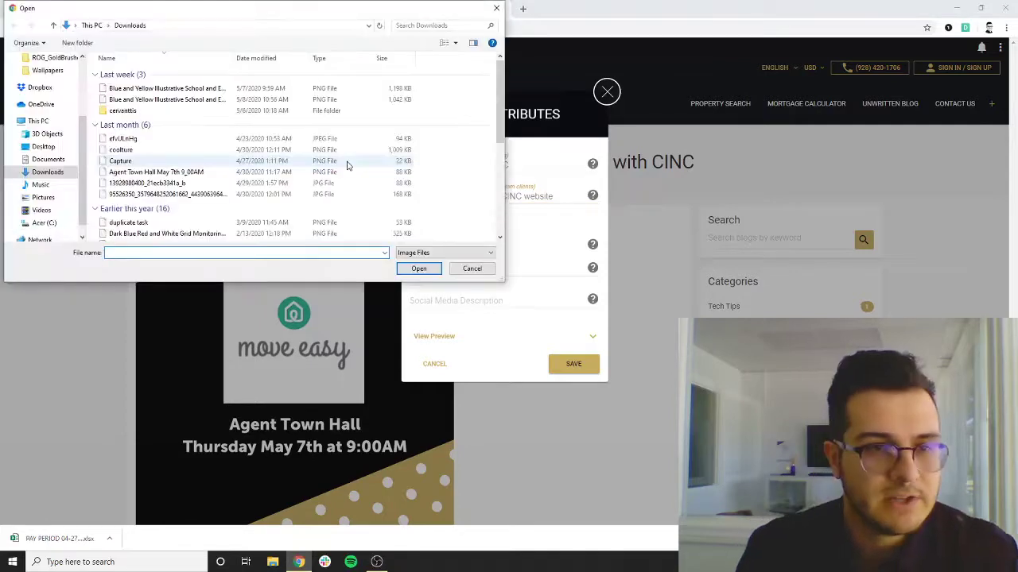
Select Agent Town Hall May 7th 9_00AM.png from Downloads as the social media image.
scroll(273, 159, down, 10)
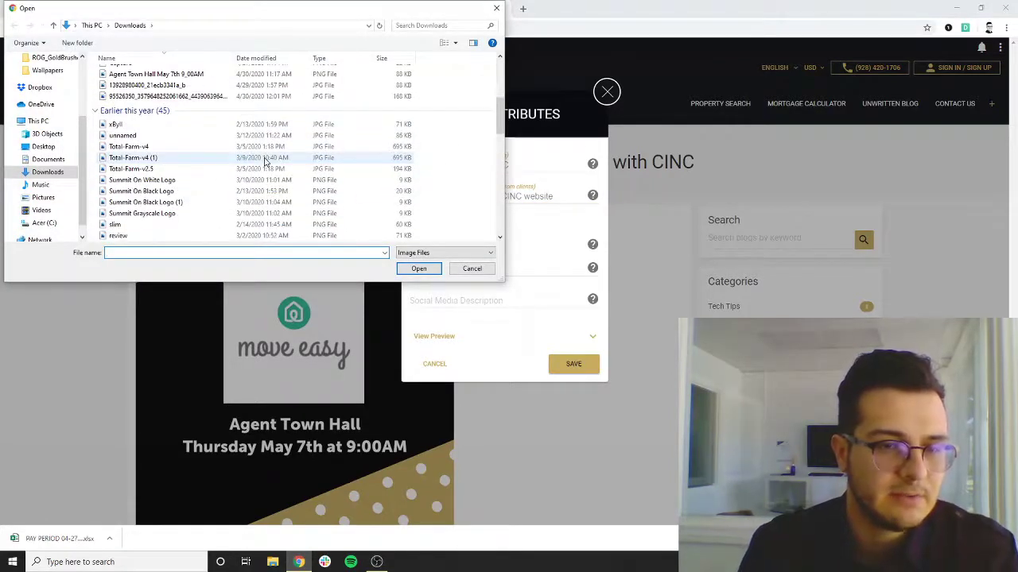
scroll(265, 162, down, 2)
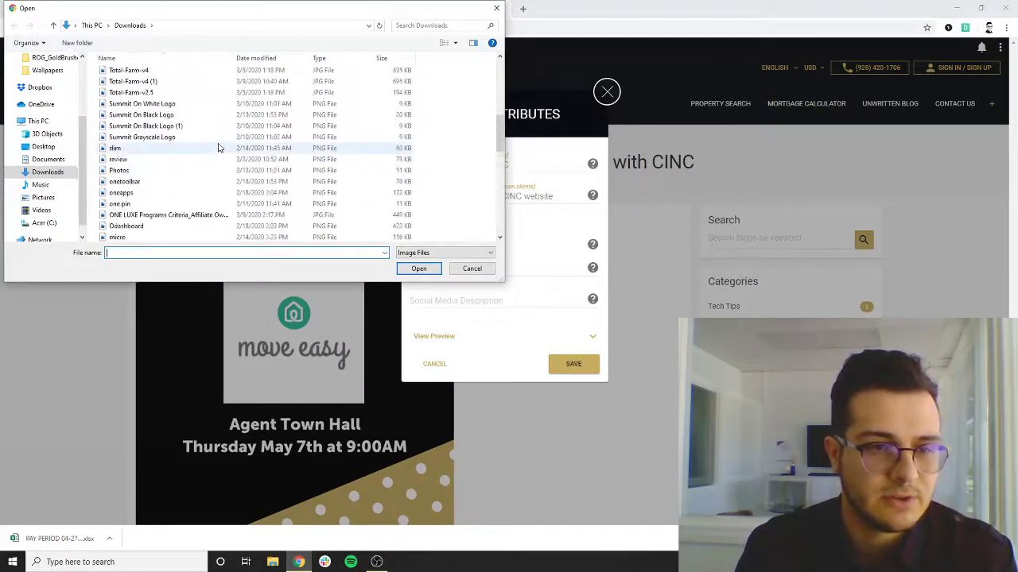
scroll(219, 148, up, 8)
scroll(219, 159, down, 2)
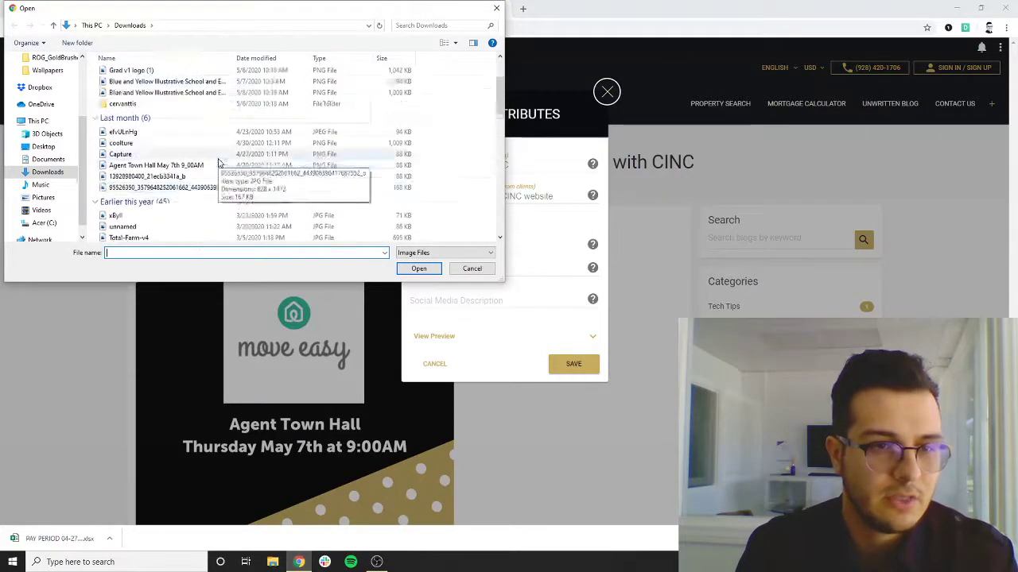
scroll(219, 162, up, 3)
scroll(202, 119, down, 1)
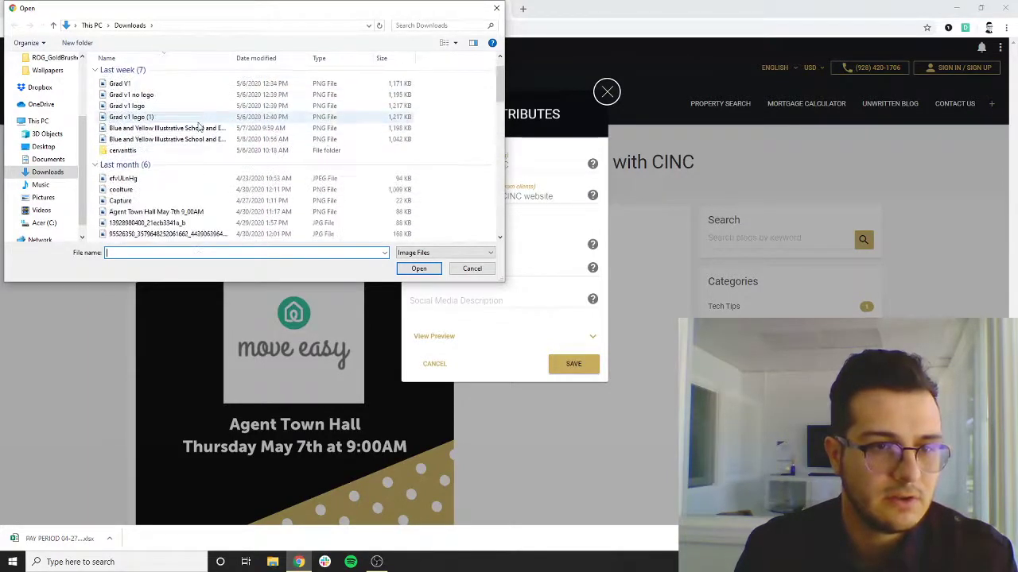
scroll(199, 127, down, 2)
double_click(200, 143)
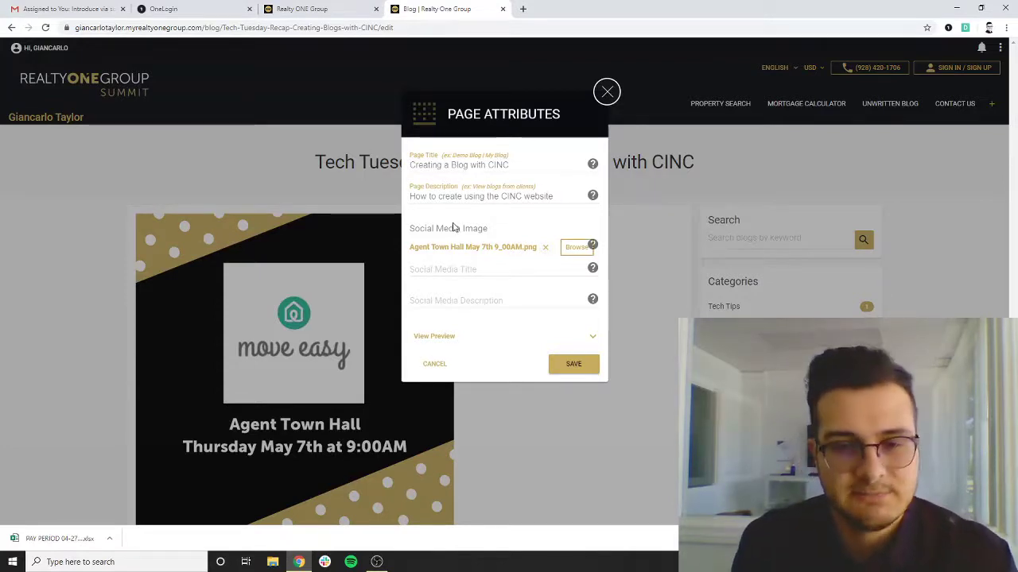
Enter 'Creating a Blog with CINC' as the social media title and copy the page description.
click(528, 268)
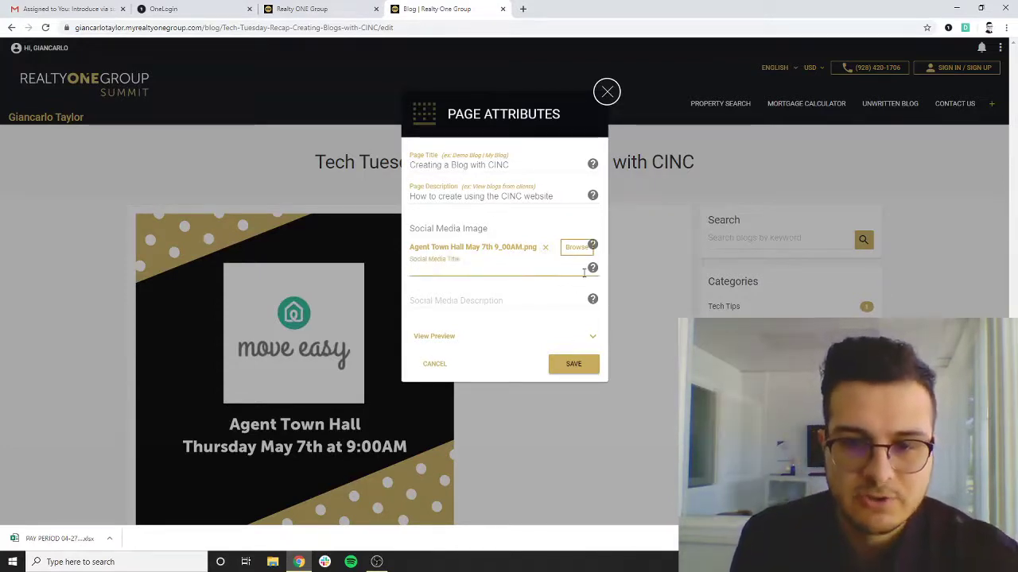
text(Creating)
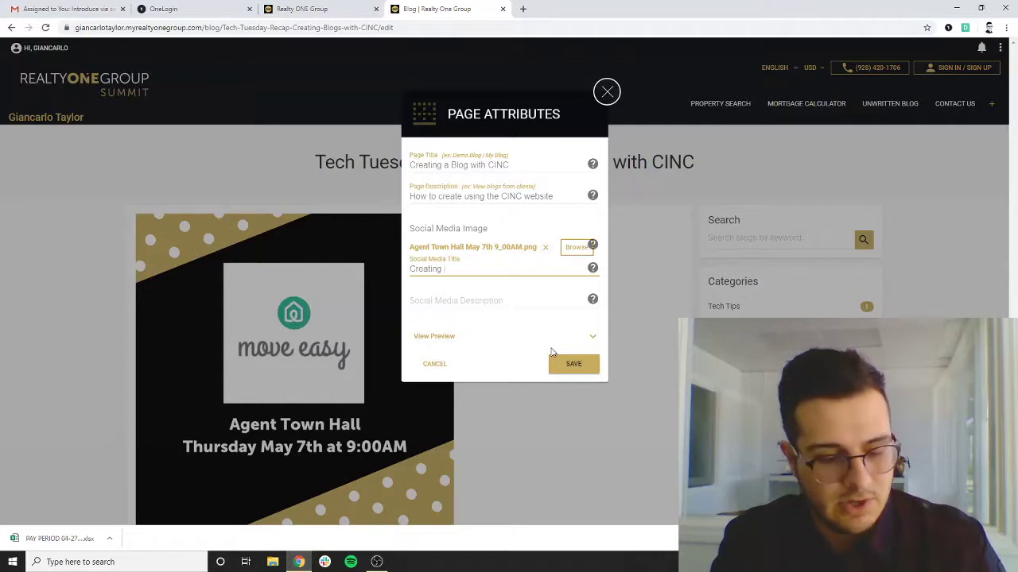
text( a Blog with)
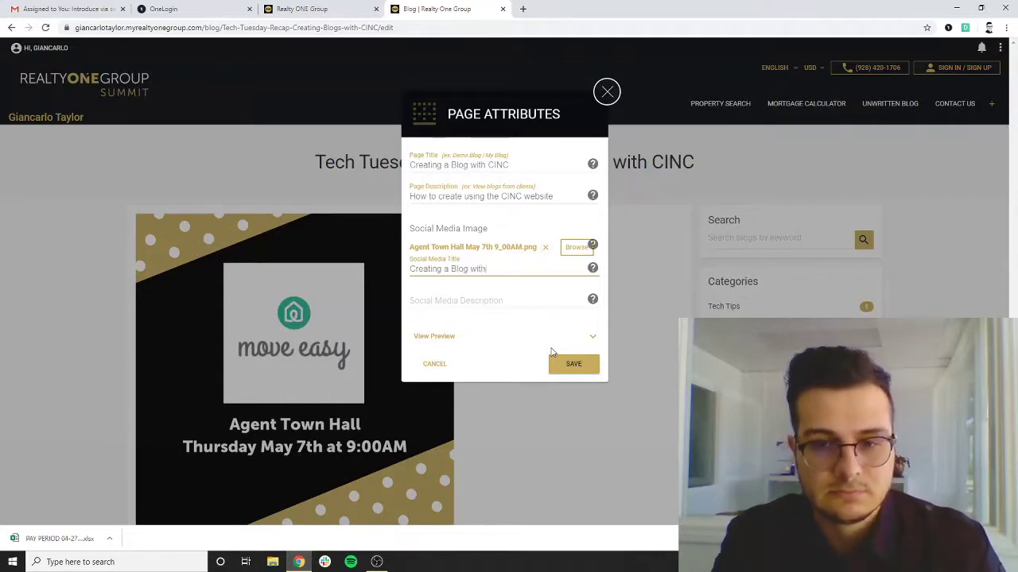
text( CINC)
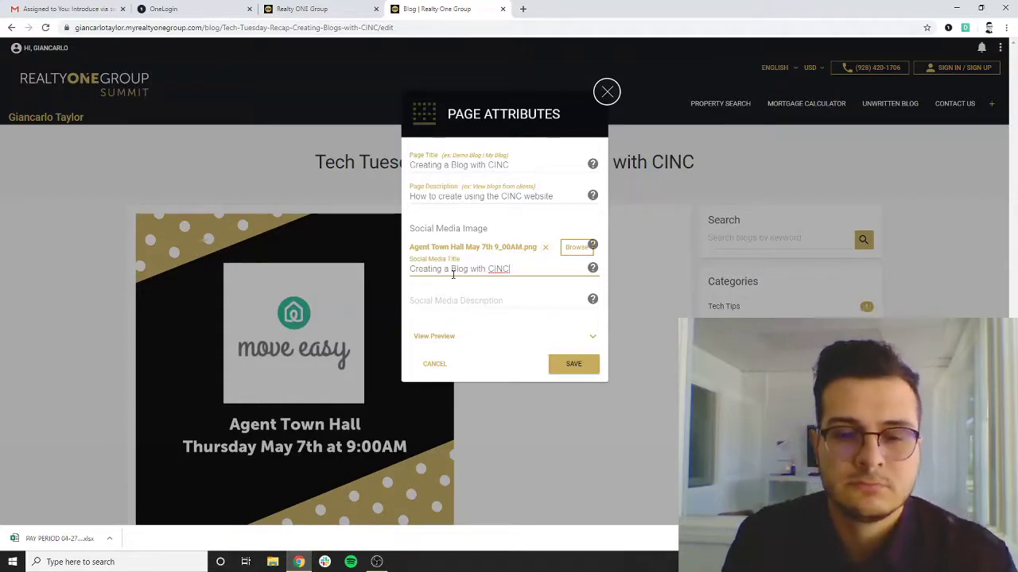
click(532, 303)
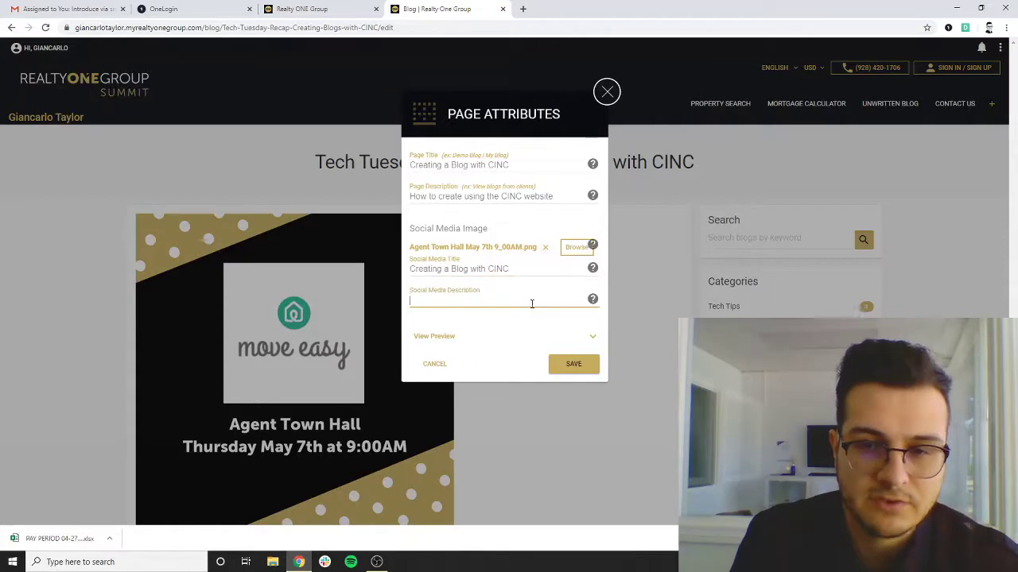
double_click(504, 198)
triple_click(501, 197)
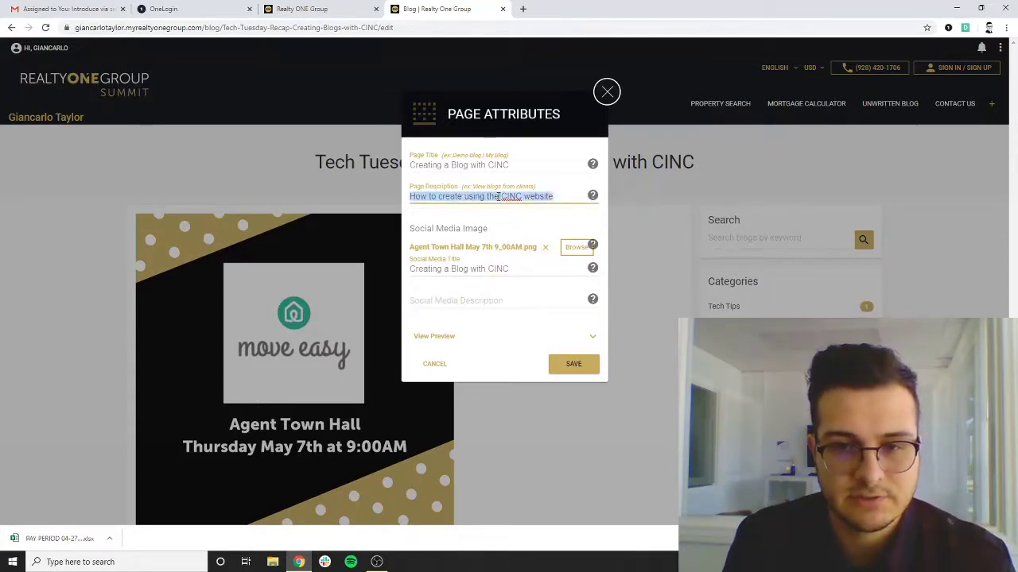
right_click(497, 198)
click(521, 236)
Paste the page description as the social media description and preview the Facebook share card.
click(500, 297)
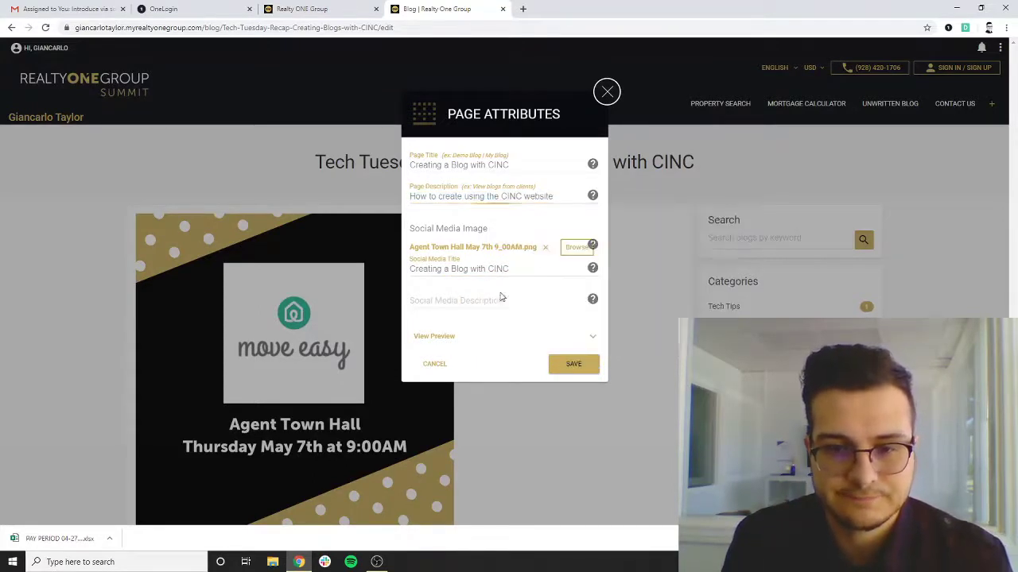
key(ctrl+v)
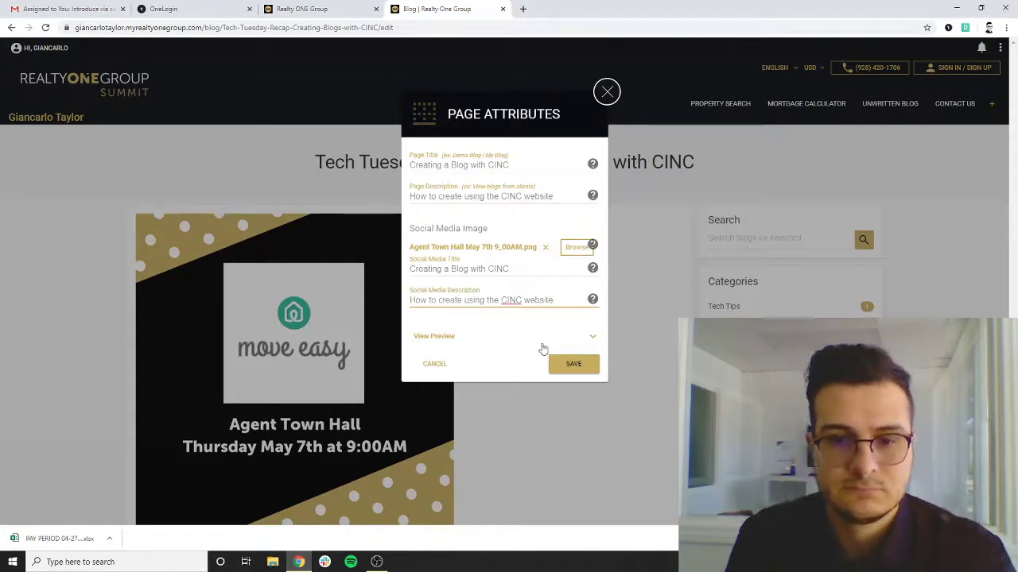
click(472, 342)
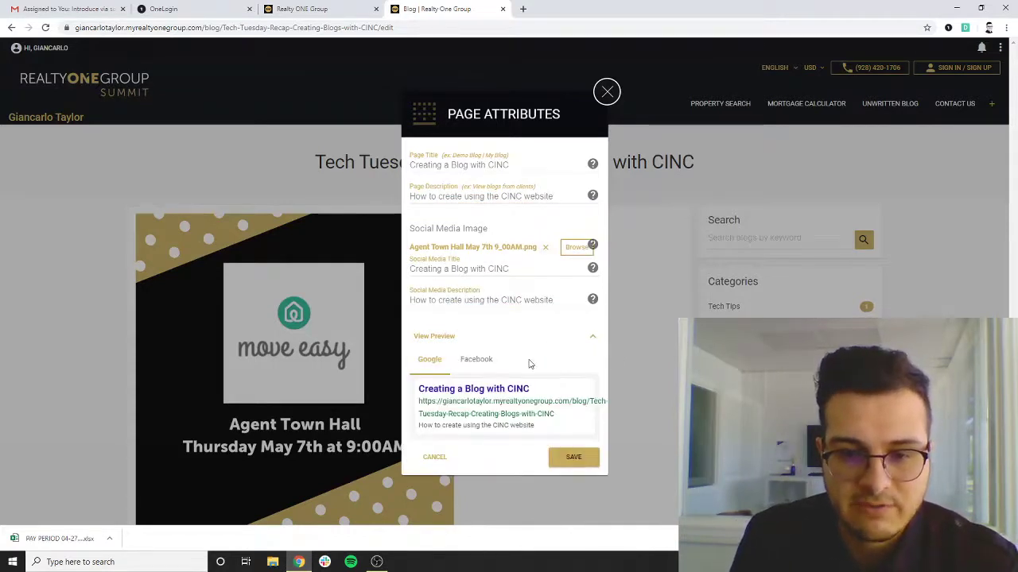
click(480, 360)
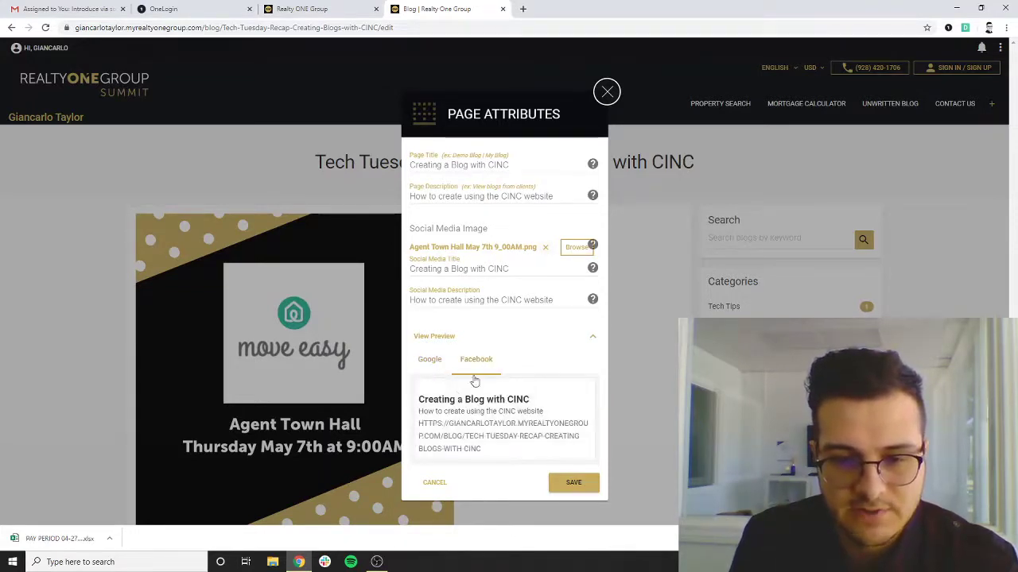
Save the page attributes, then save the Tech Tuesday recap blog post.
click(572, 485)
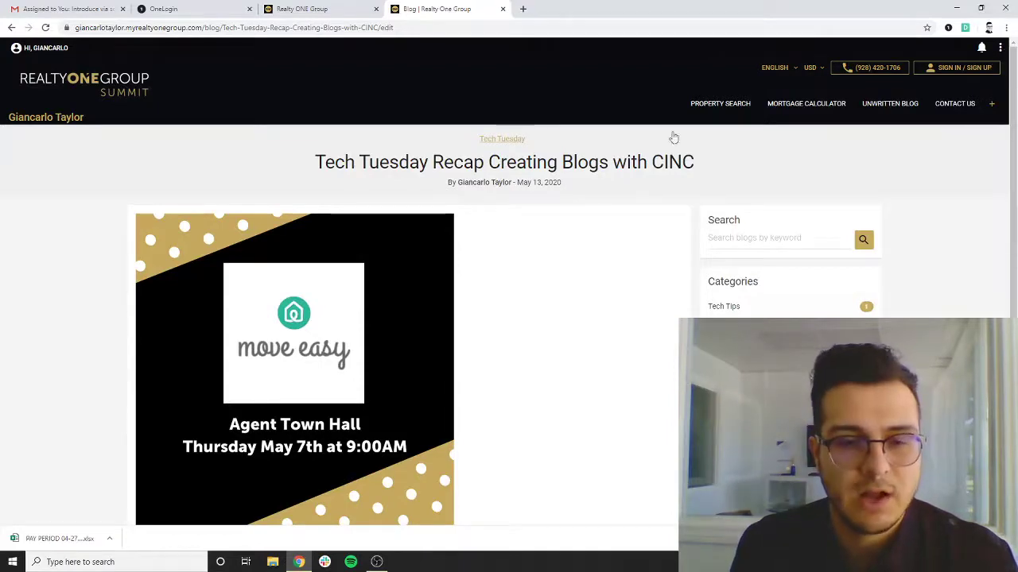
scroll(398, 239, down, 3)
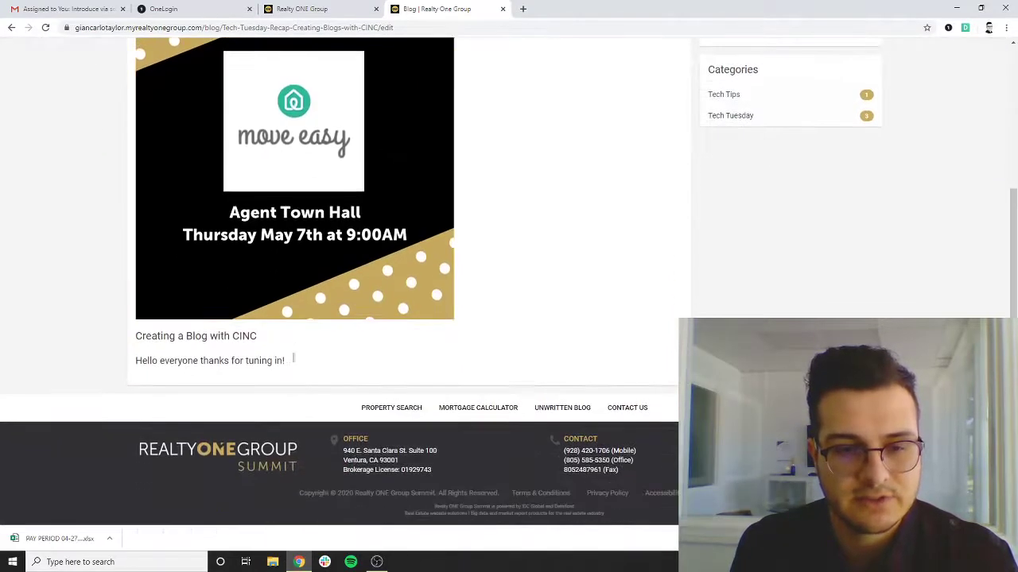
scroll(952, 43, up, 3)
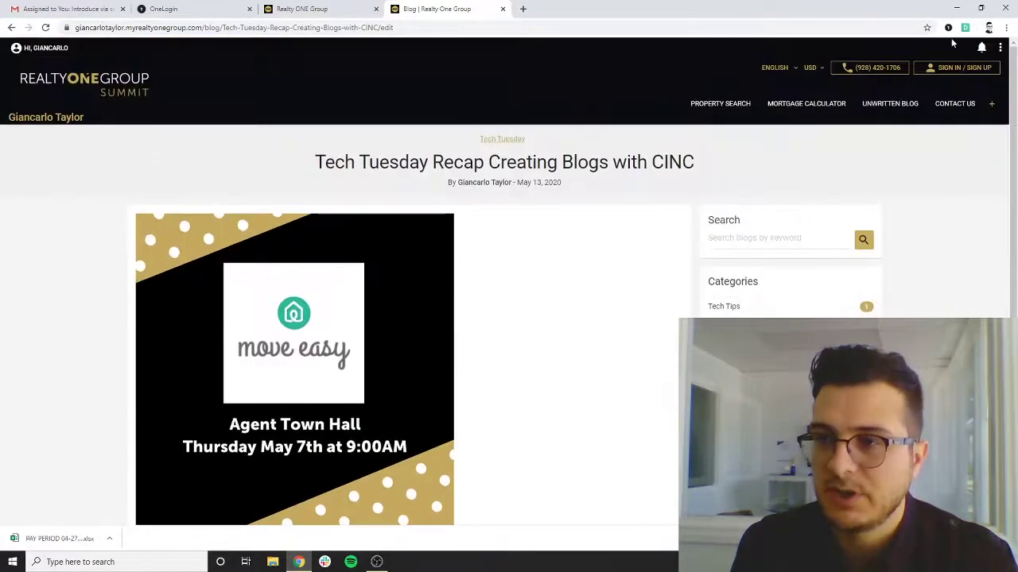
click(1000, 49)
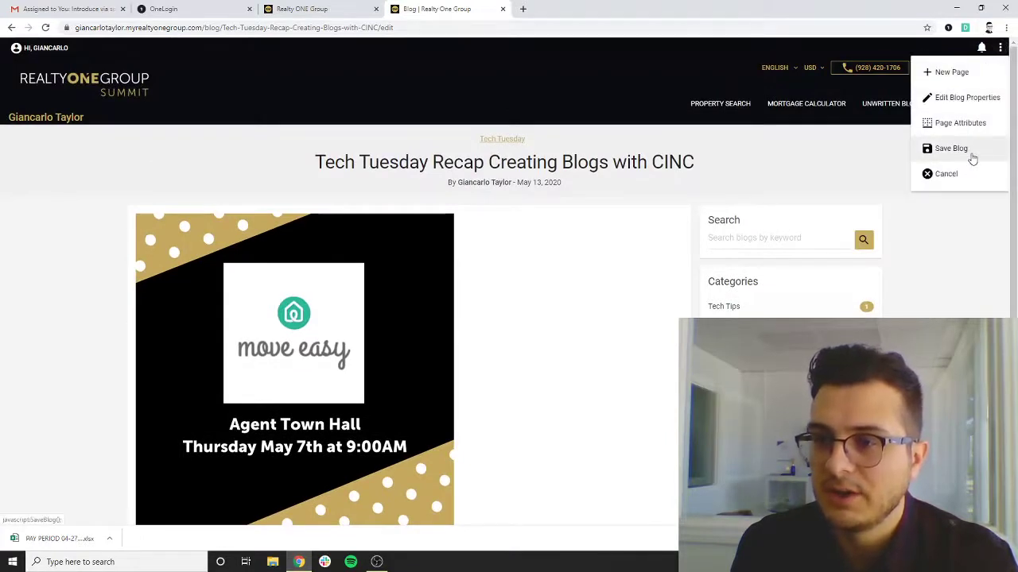
click(970, 154)
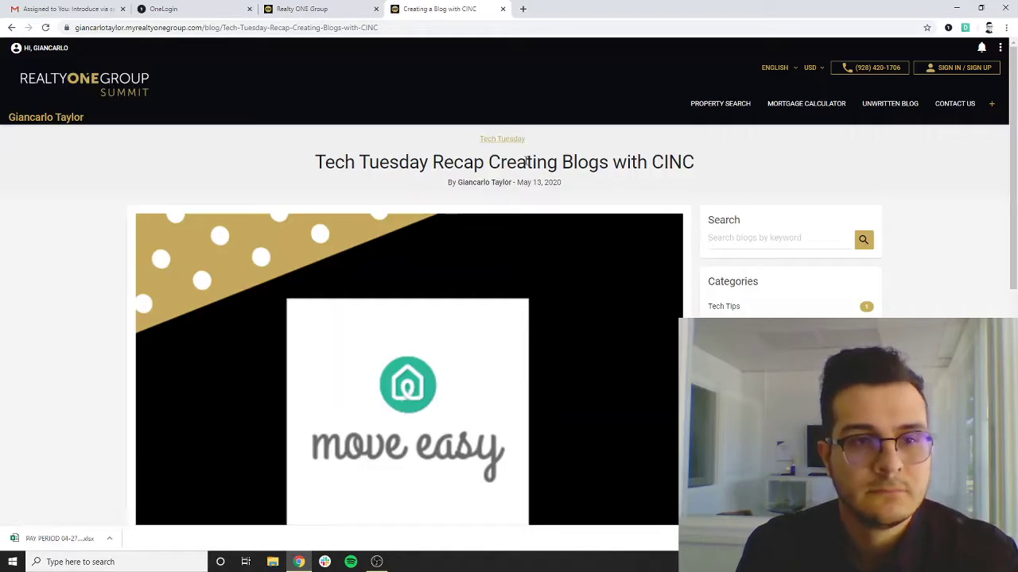
Return to the agent site's home page via the agent name link.
scroll(368, 286, down, 6)
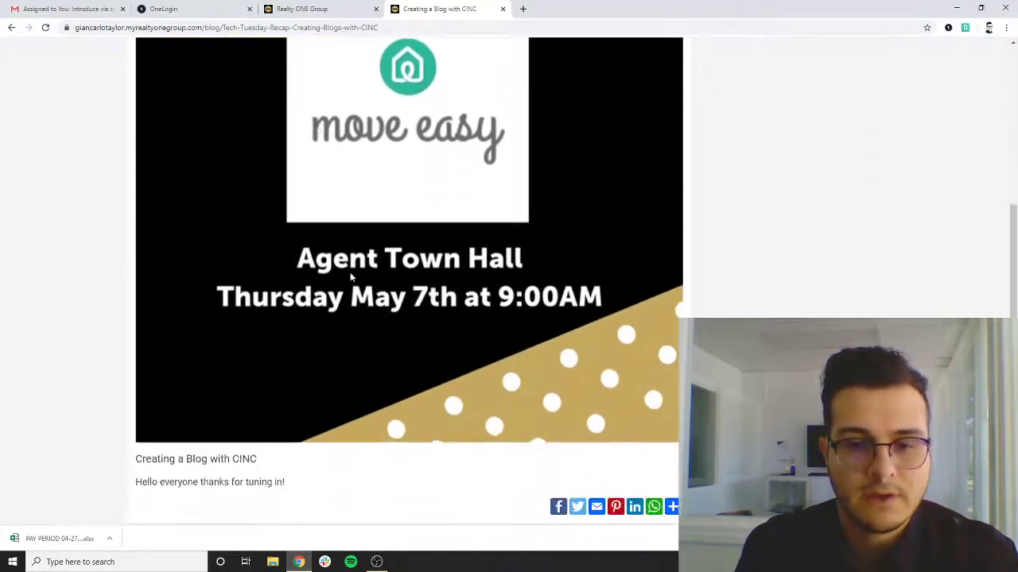
scroll(367, 286, up, 6)
scroll(361, 262, down, 6)
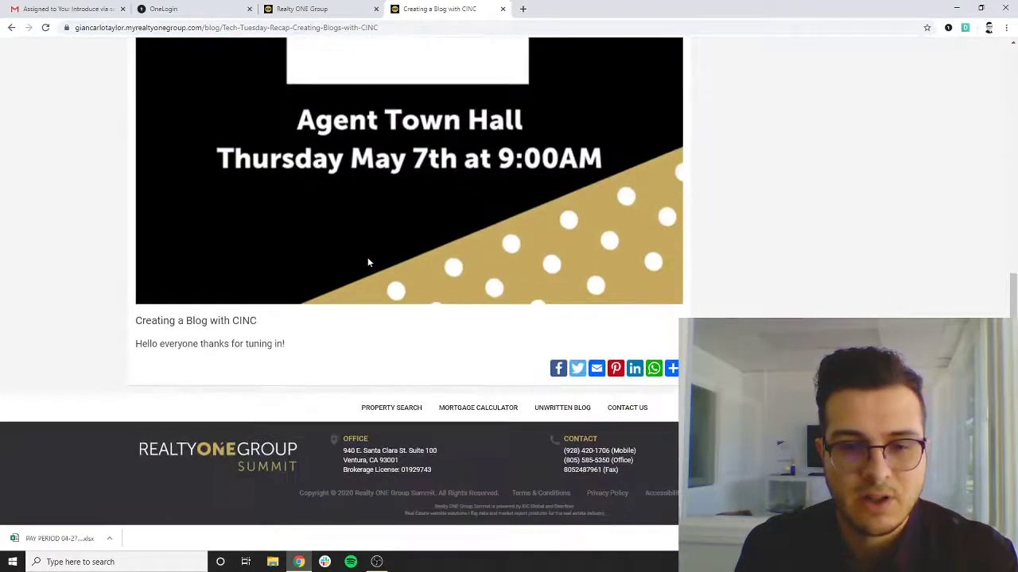
scroll(368, 263, up, 7)
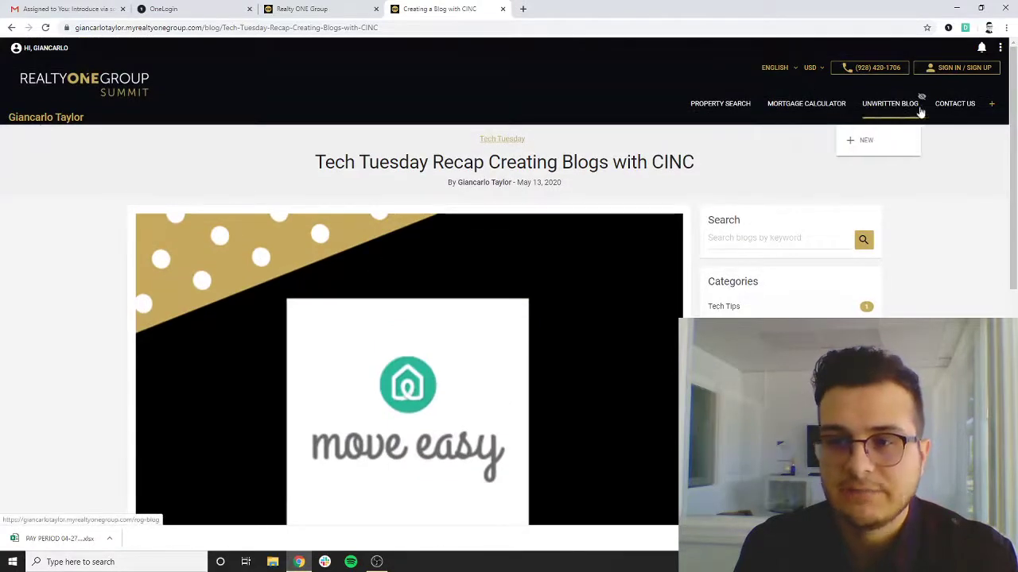
click(68, 117)
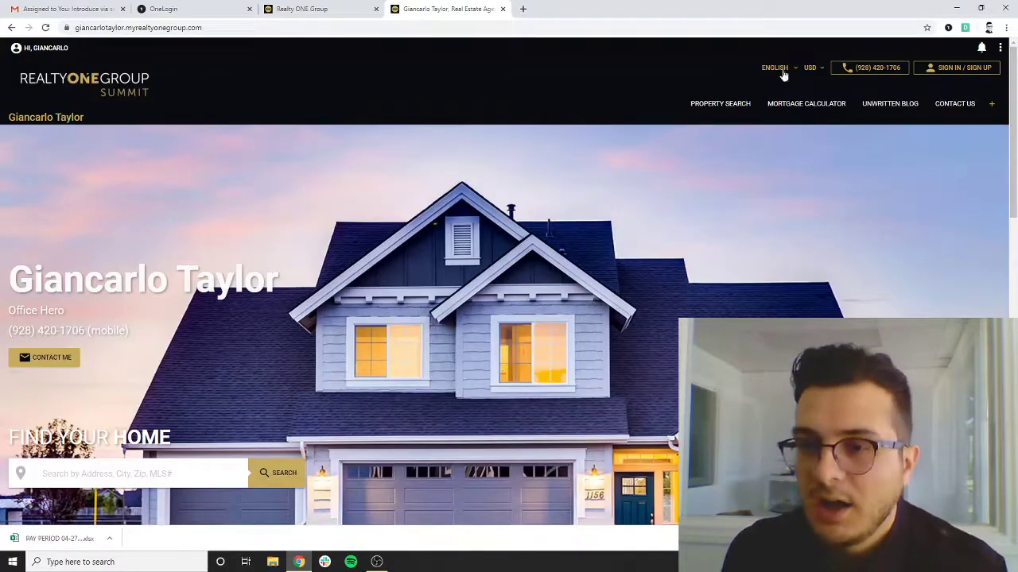
Create a new navigation item labelled 'Blog' with an Other (custom address) link.
click(992, 104)
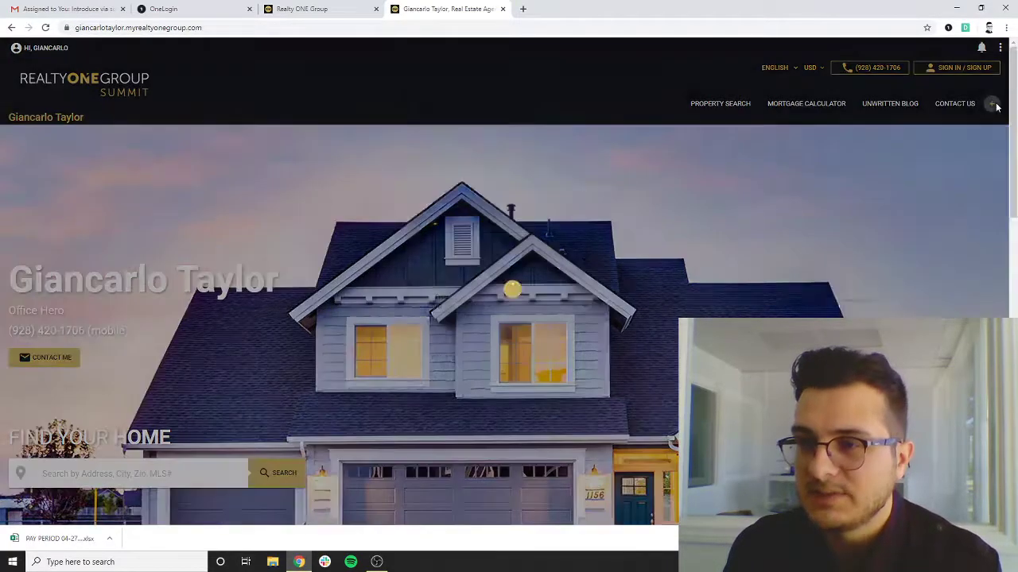
click(487, 171)
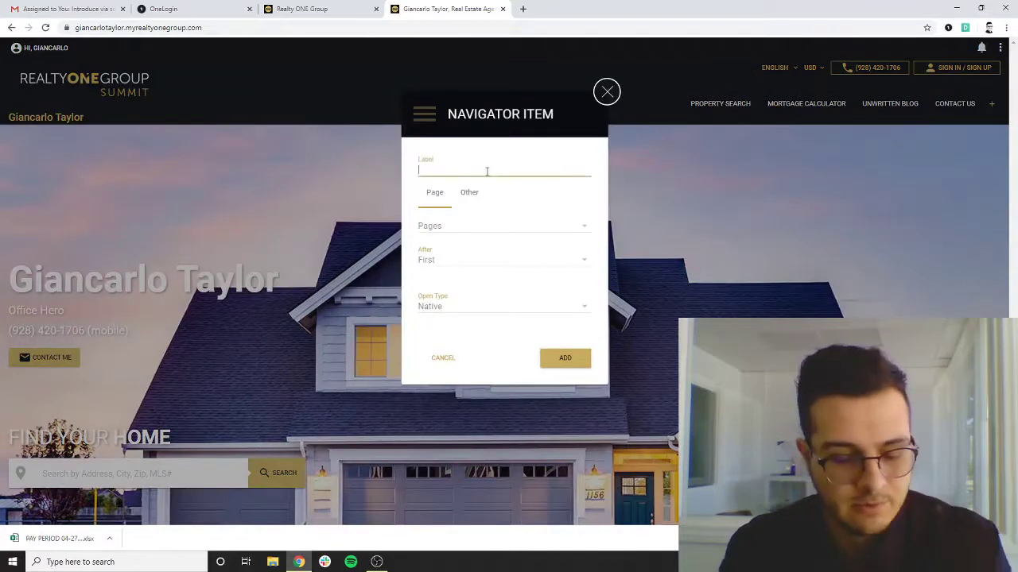
text(Blo)
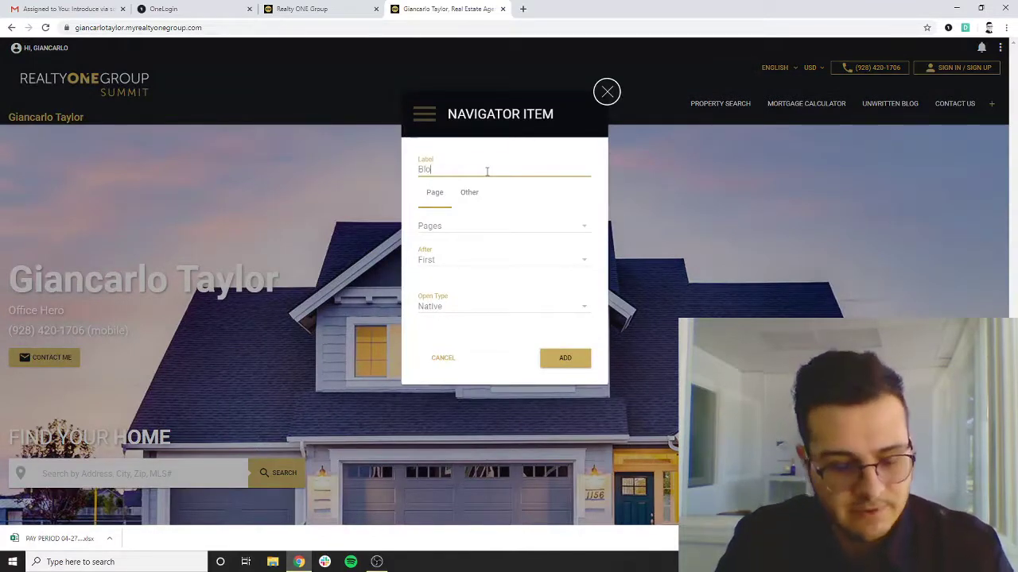
text(g)
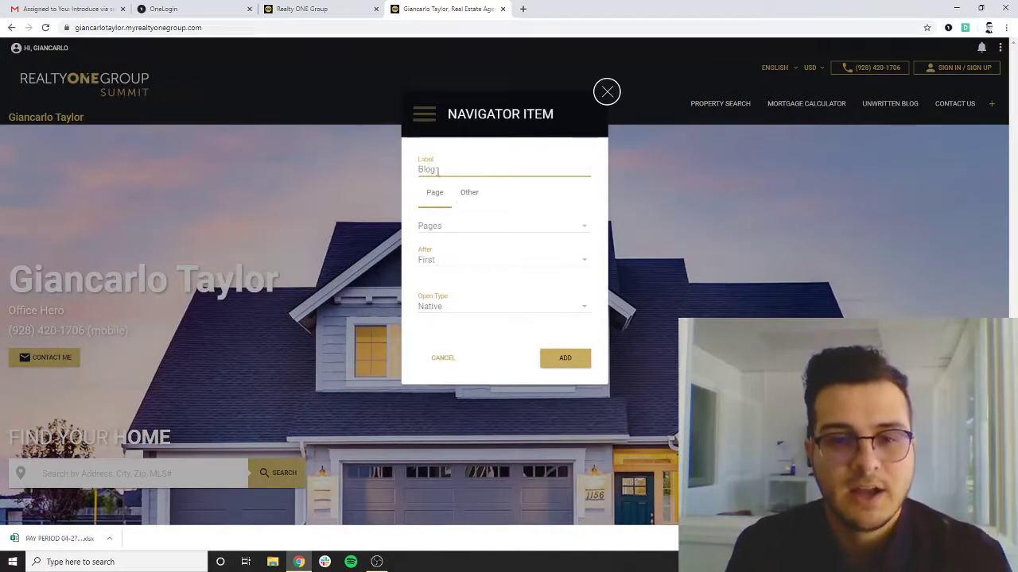
click(467, 194)
click(487, 225)
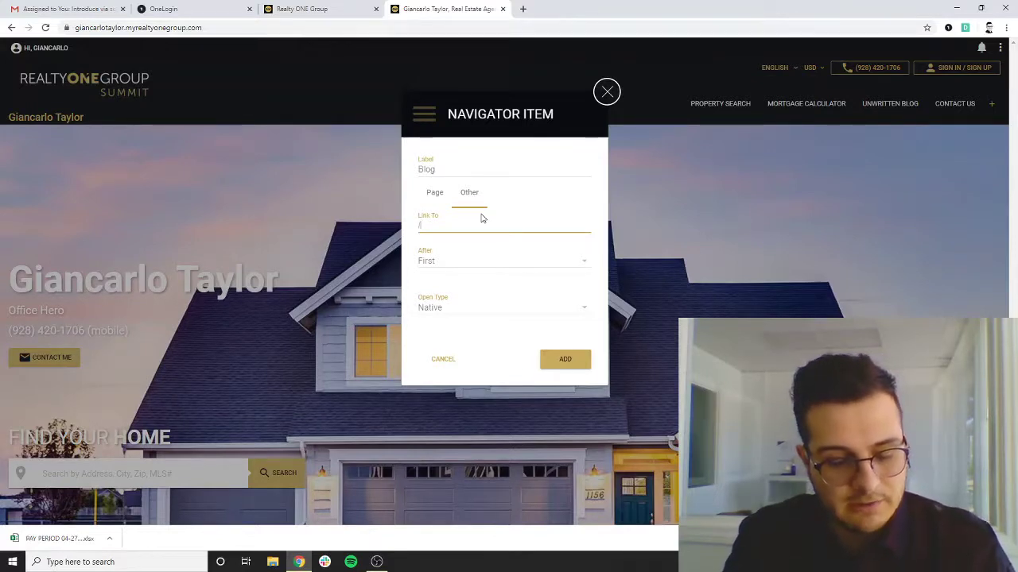
Link the Blog item to /blog, place it after UNwritten blog, open in same window, and add it.
text(blog)
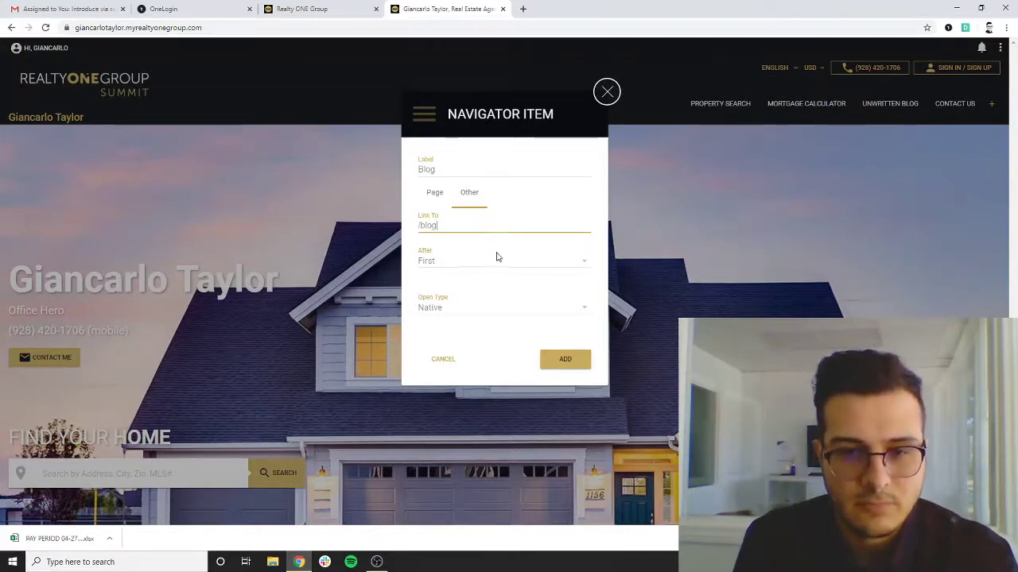
click(488, 265)
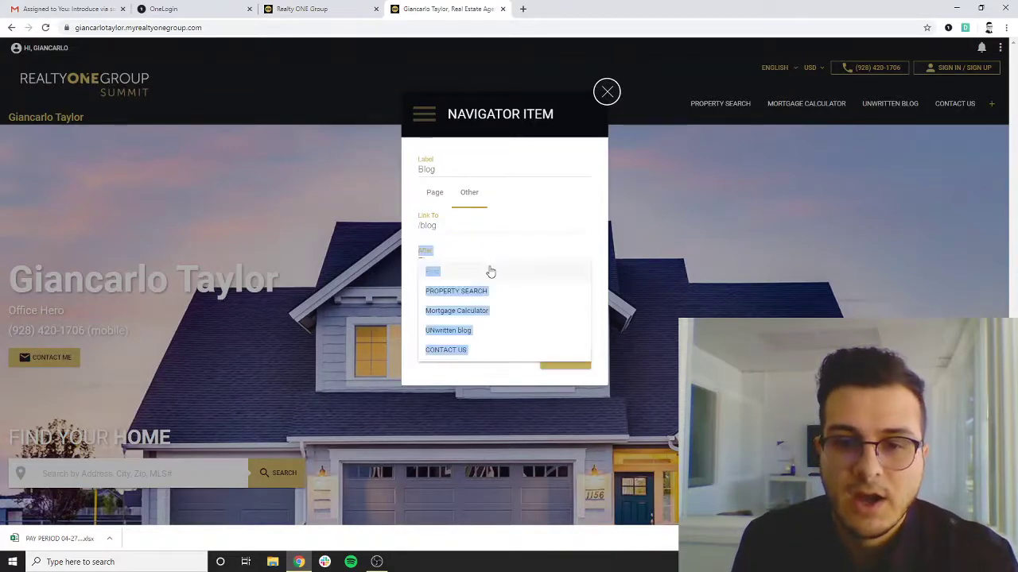
click(490, 272)
click(495, 265)
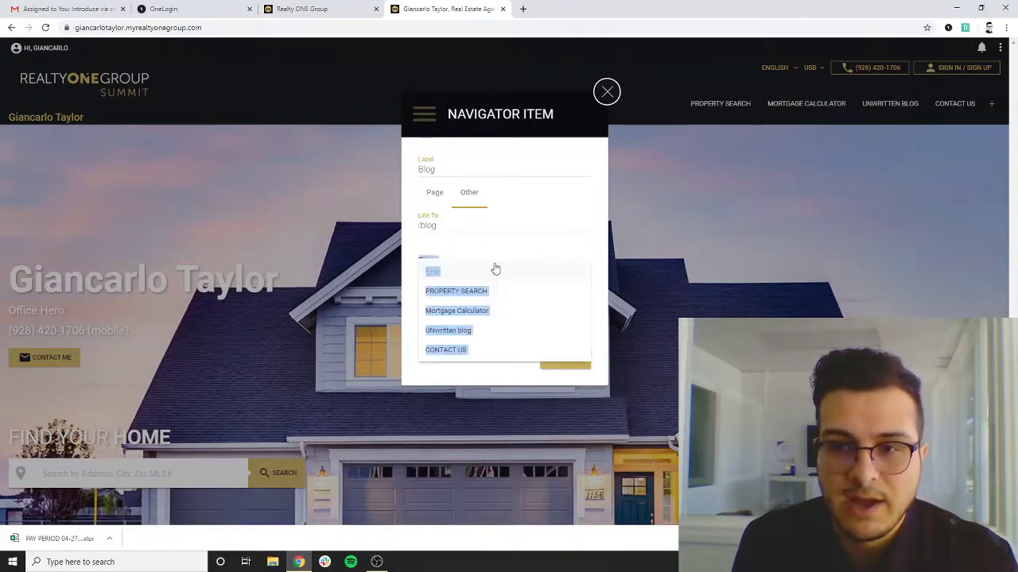
click(500, 331)
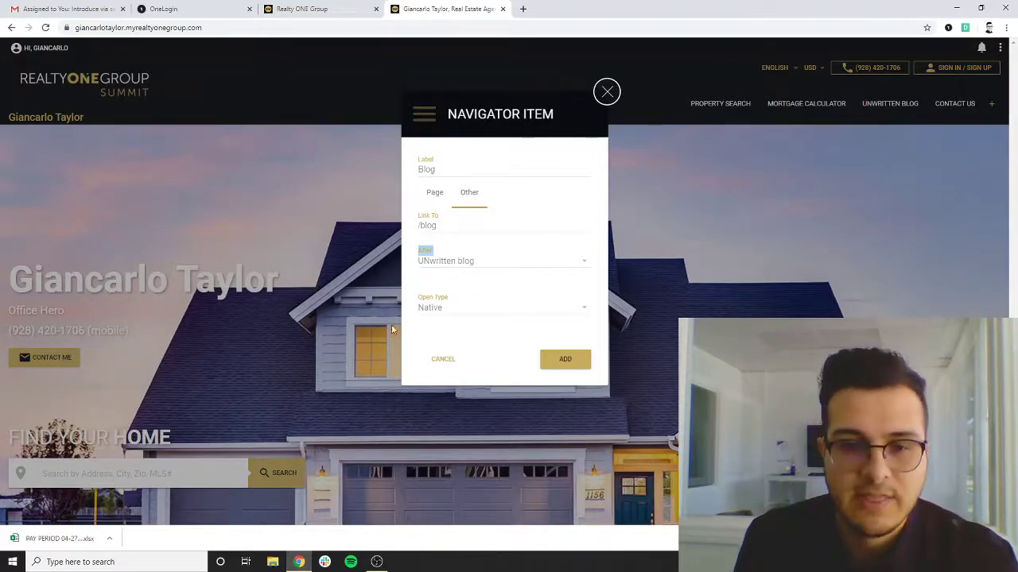
click(479, 309)
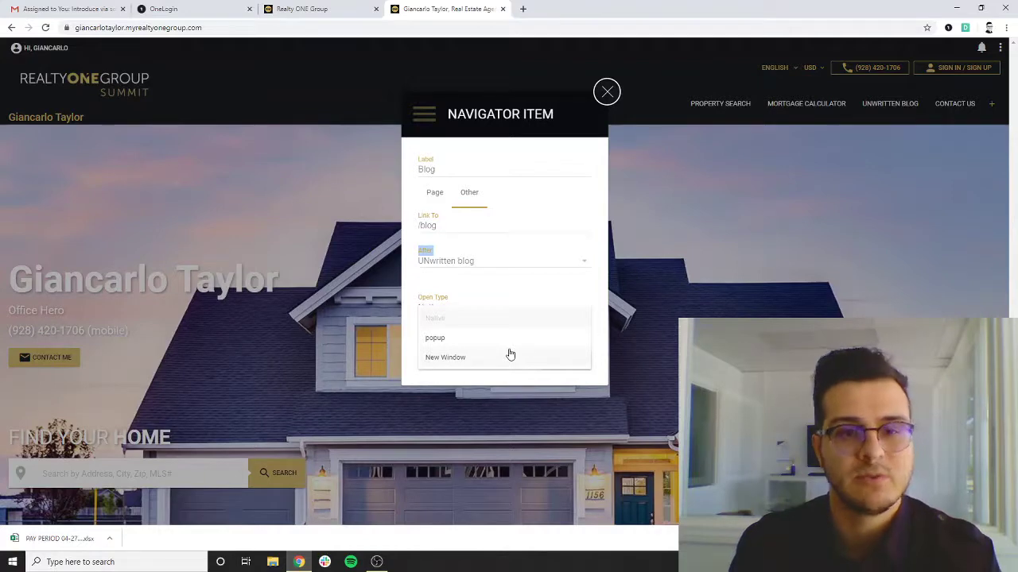
click(449, 319)
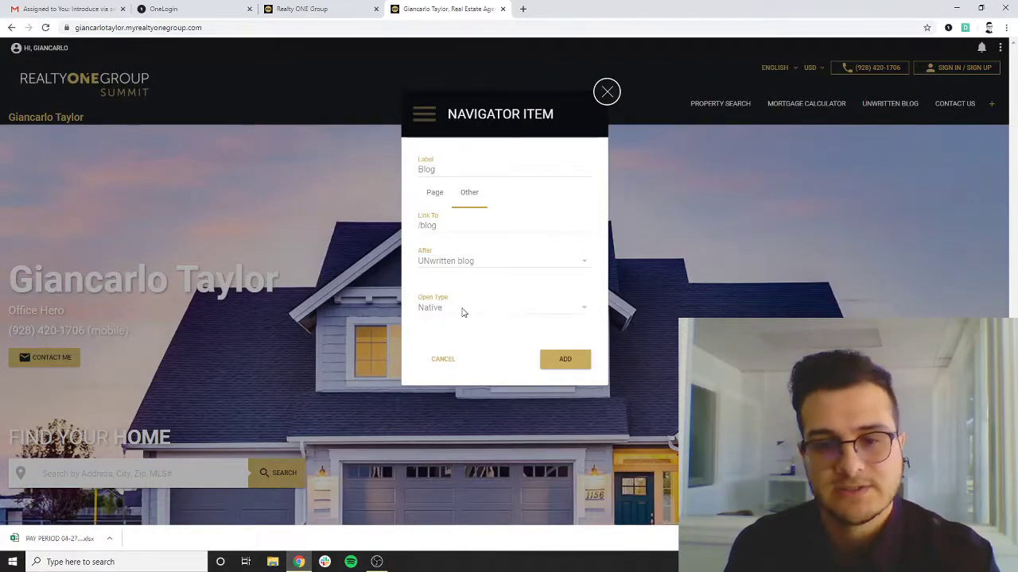
click(567, 360)
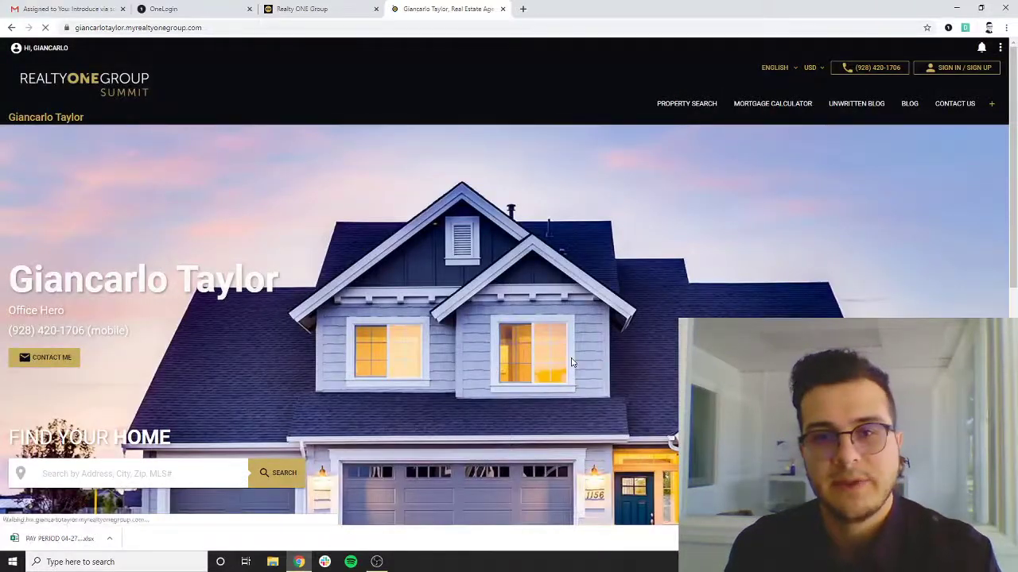
Open the new BLOG link, browse the post list, and open the Move Easy Tech Tuesday recap post.
click(909, 104)
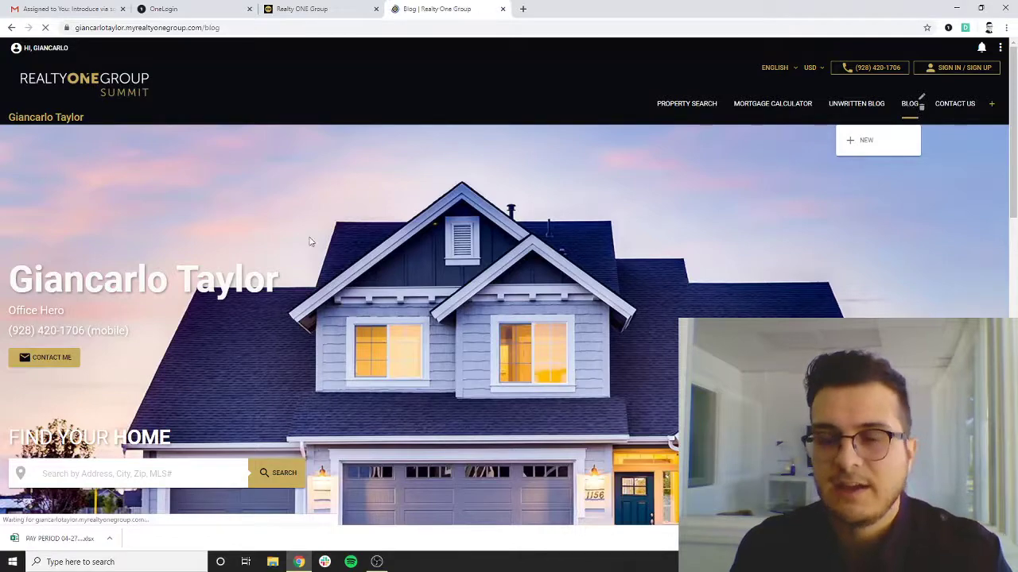
scroll(352, 352, down, 3)
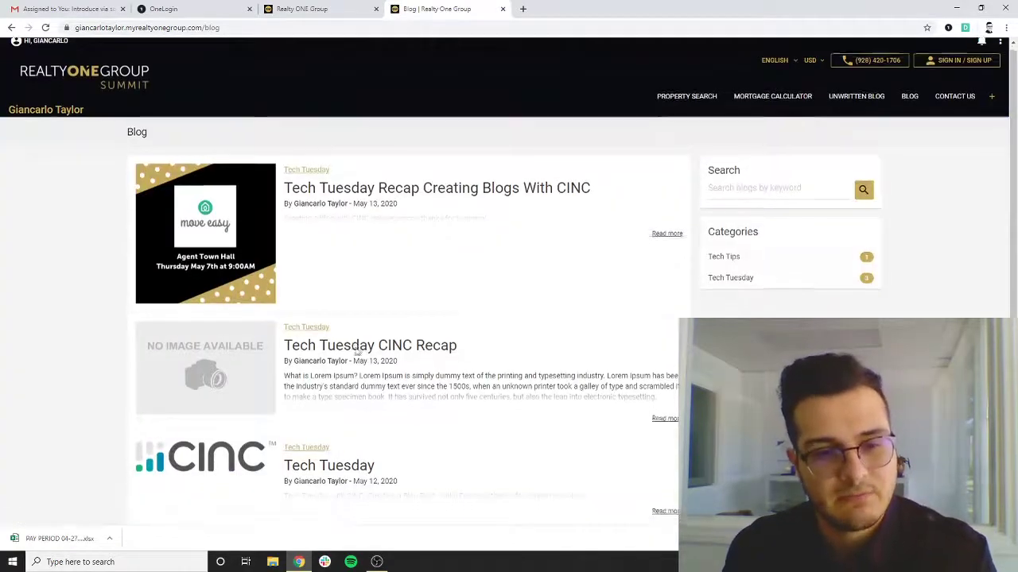
scroll(375, 363, up, 2)
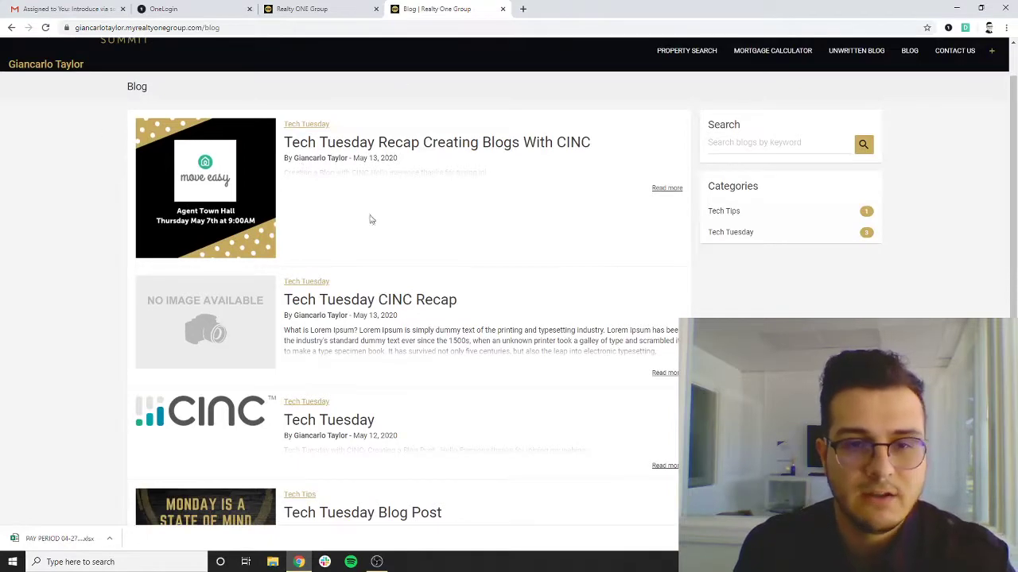
scroll(337, 197, down, 2)
scroll(367, 409, down, 1)
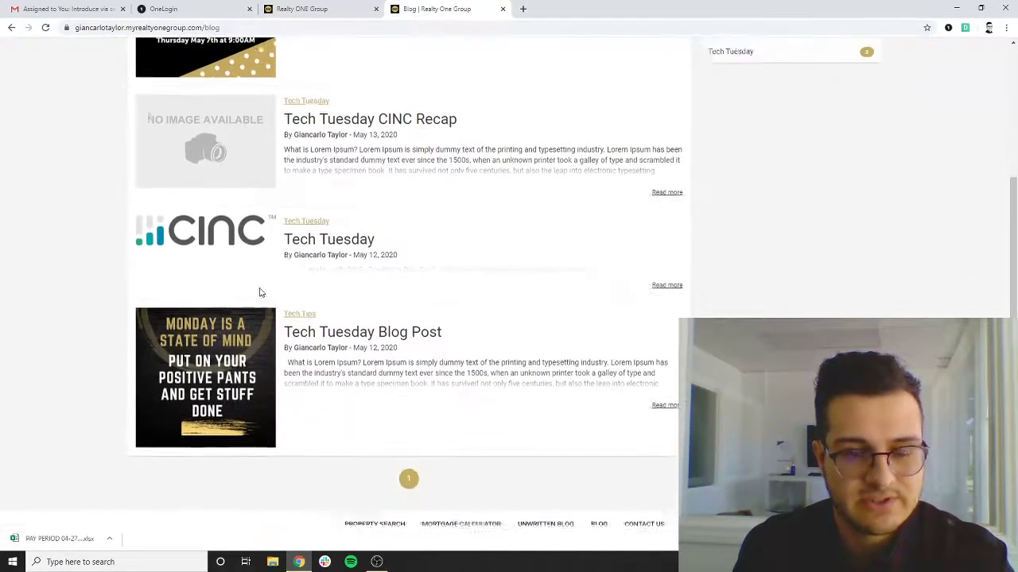
scroll(357, 291, up, 1)
scroll(360, 447, up, 1)
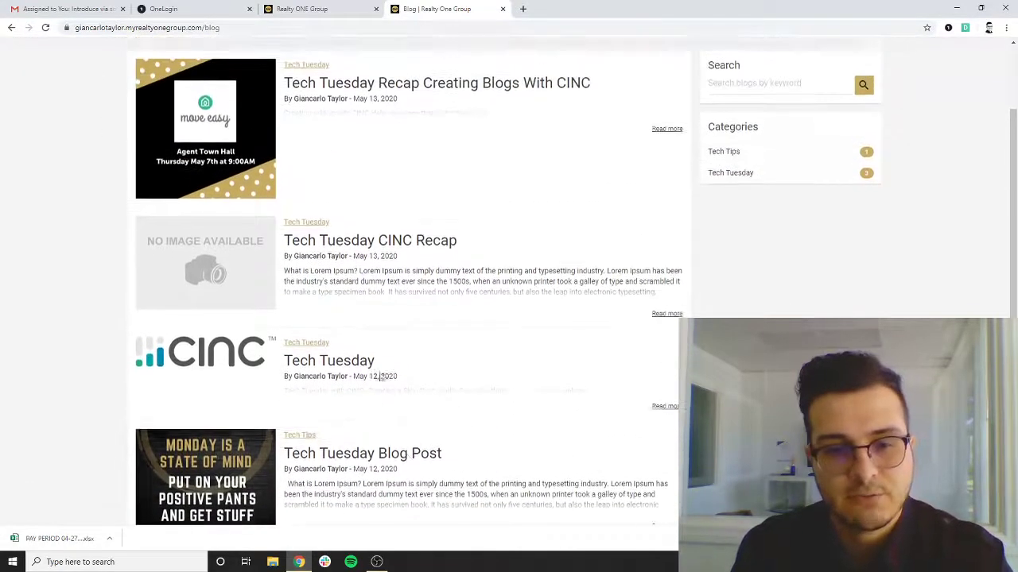
scroll(318, 318, up, 1)
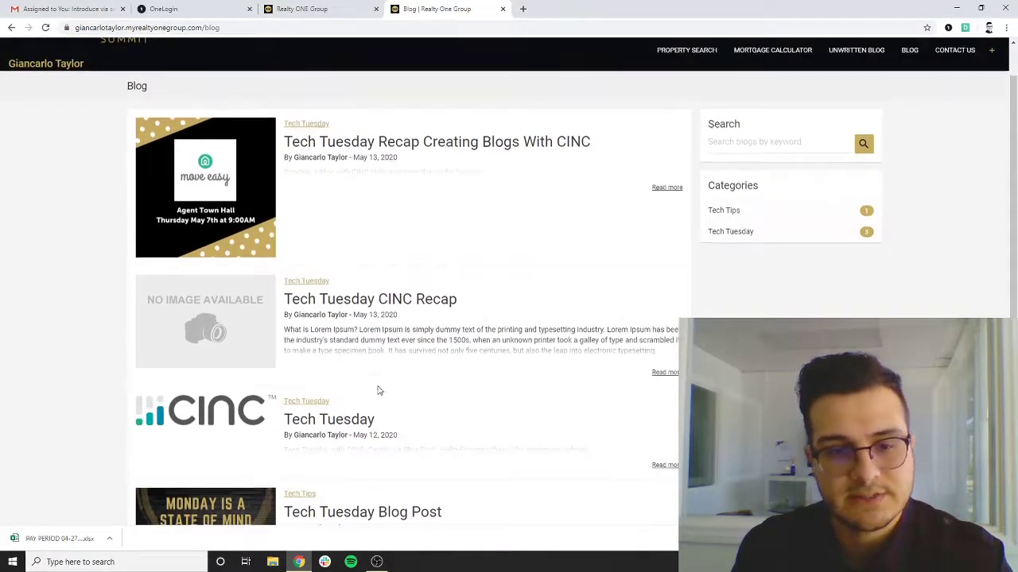
scroll(354, 396, down, 2)
scroll(312, 302, up, 2)
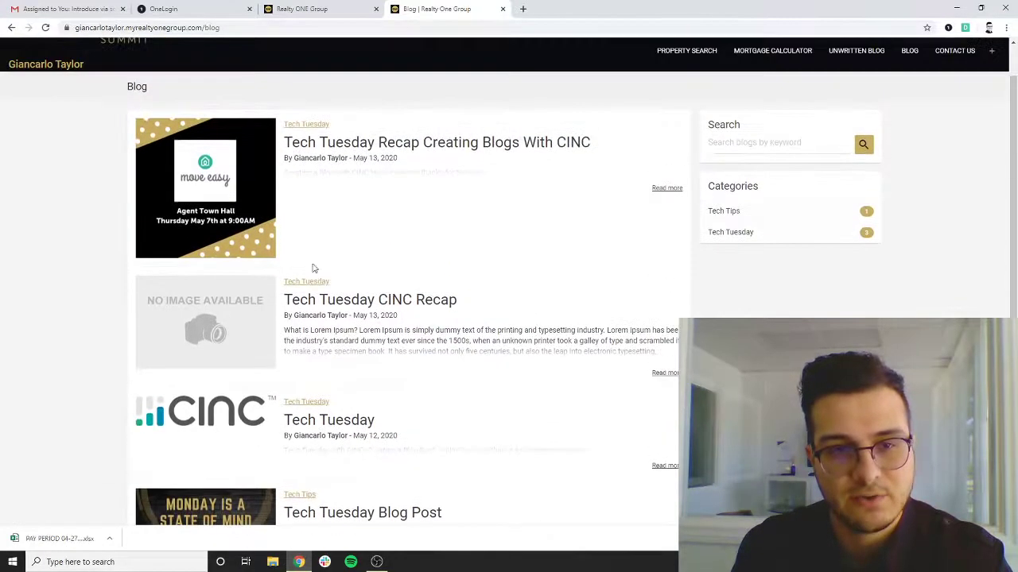
scroll(313, 268, down, 3)
scroll(298, 400, up, 3)
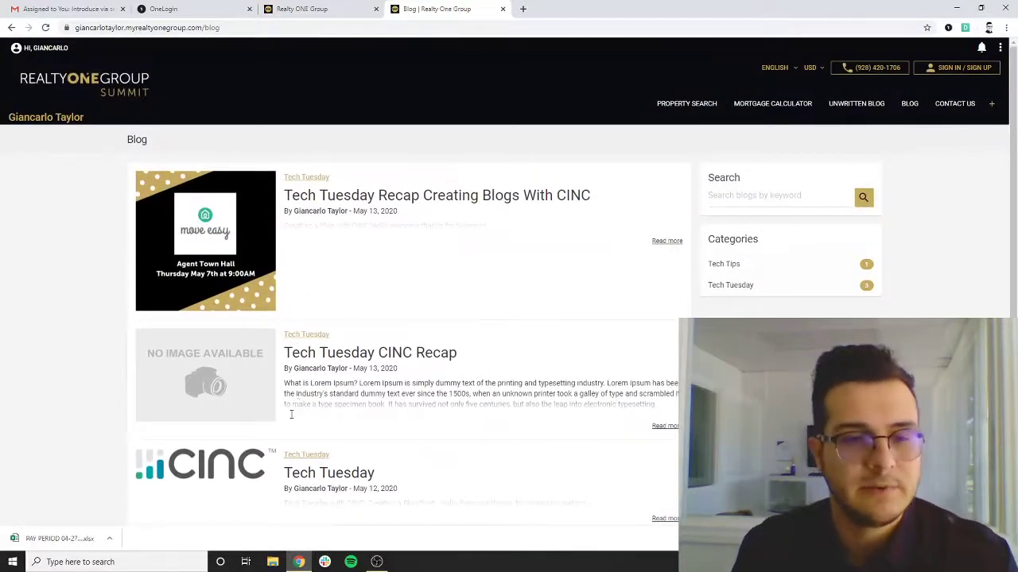
click(258, 209)
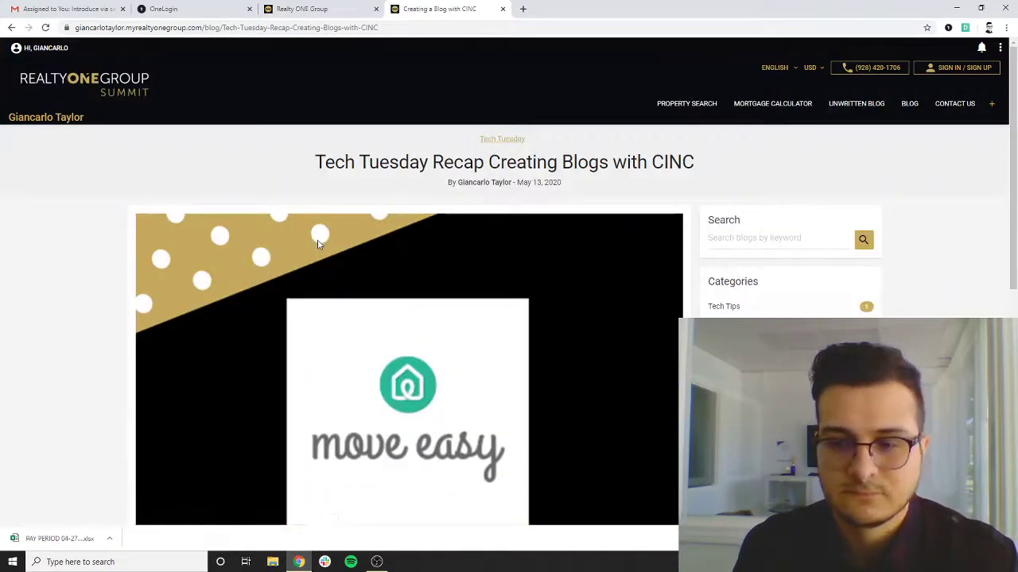
Scroll through the post, then return to the agent's home page via the header name link.
scroll(318, 244, down, 5)
scroll(318, 264, up, 5)
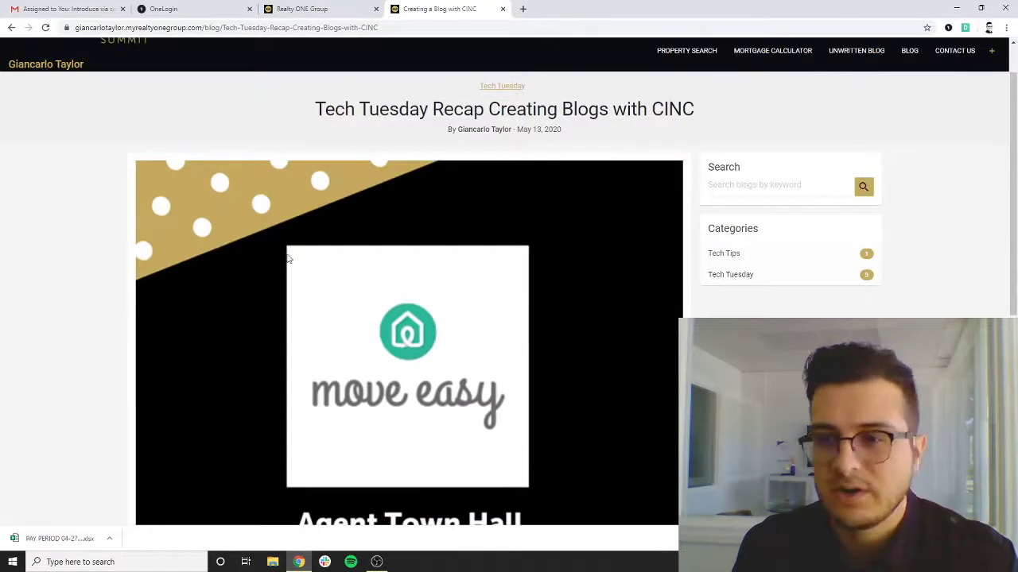
scroll(288, 259, up, 1)
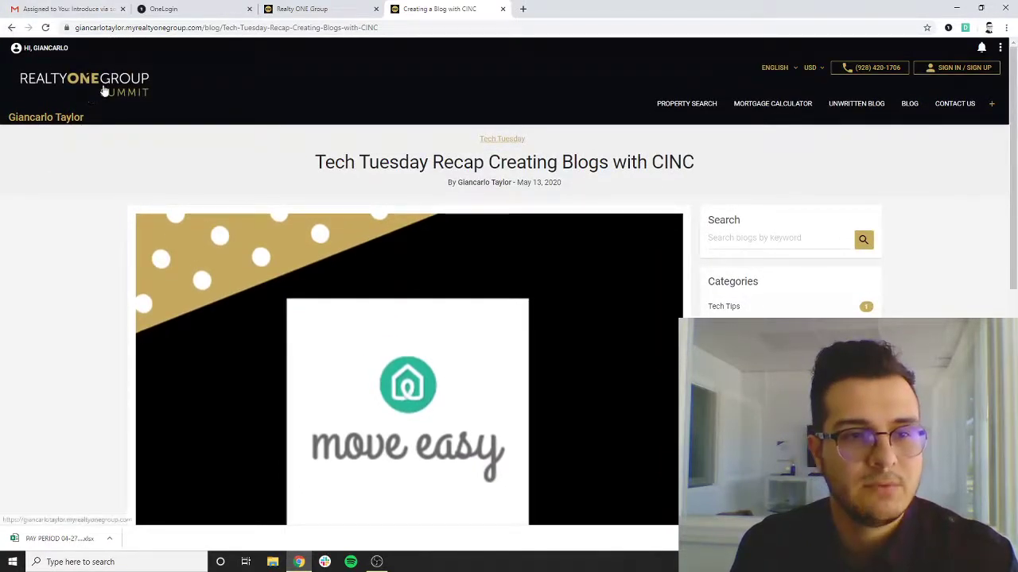
click(51, 120)
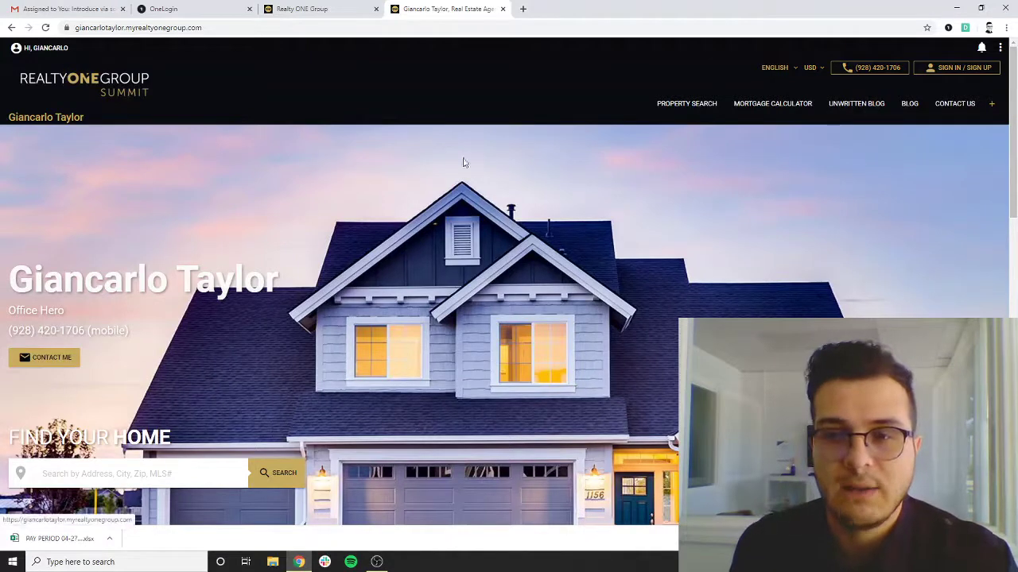
mouse_move(784, 134)
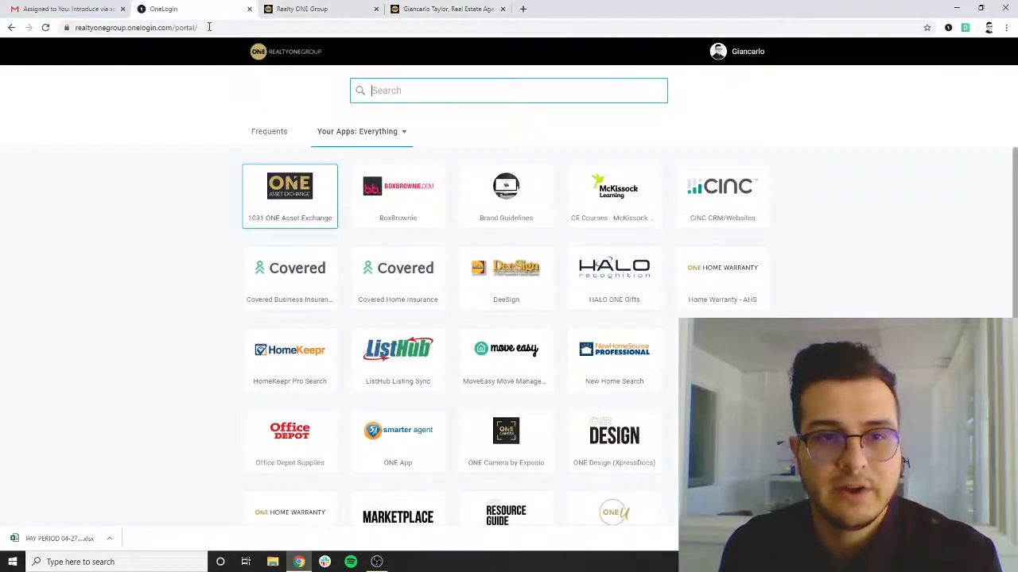
Copy the OneLogin portal's URL from the address bar and switch back to the agent site tab.
click(229, 9)
click(259, 28)
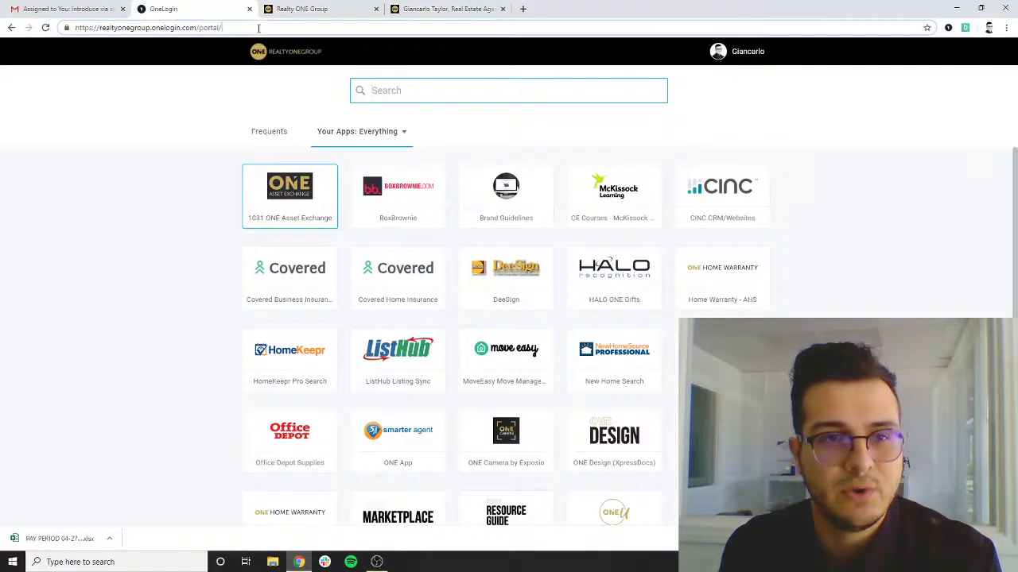
click(275, 25)
key(ctrl+c)
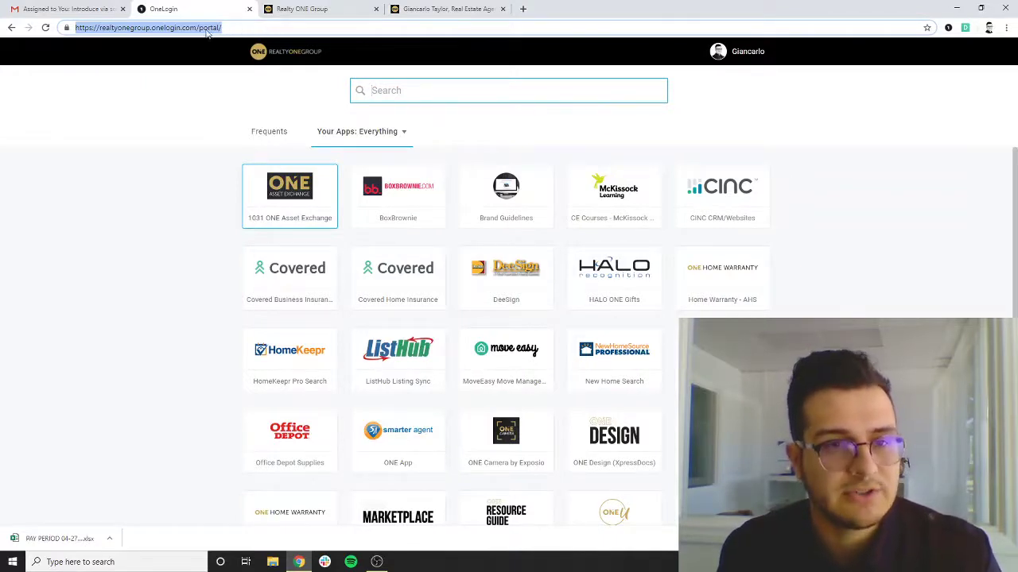
click(274, 12)
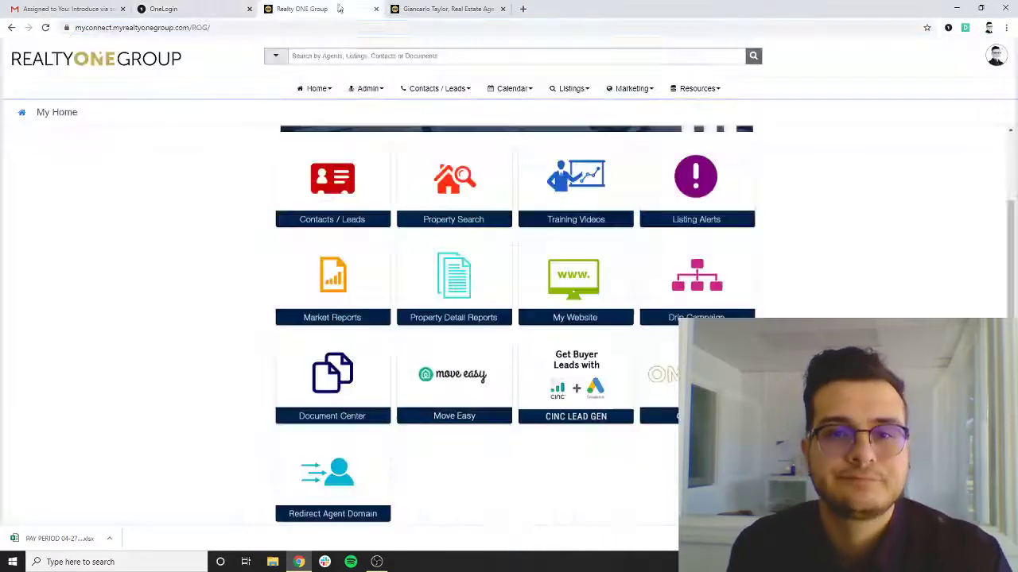
click(438, 11)
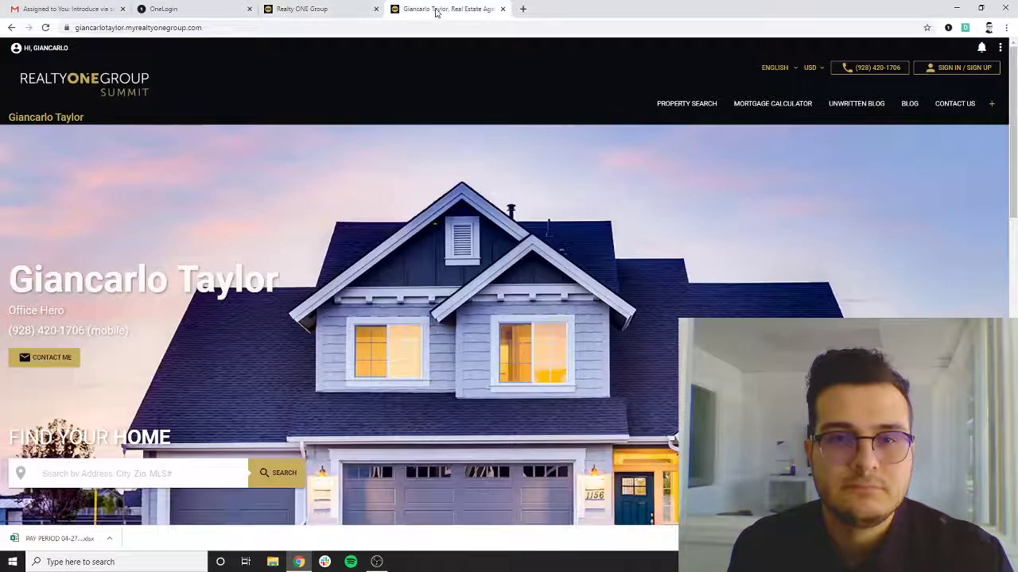
Create a navigation item labelled 'One Login' with an Other link to the pasted OneLogin portal URL.
click(992, 105)
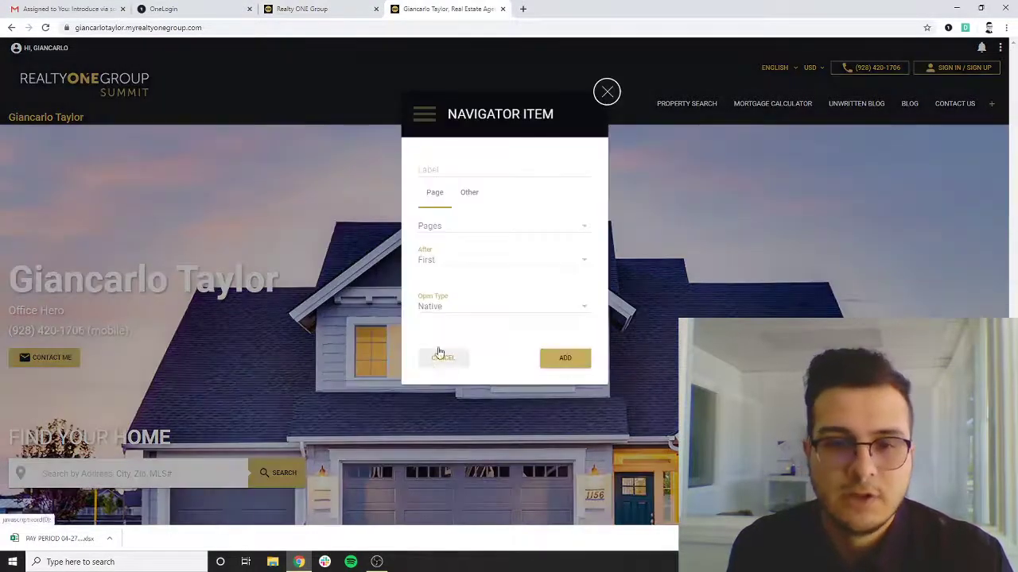
click(516, 164)
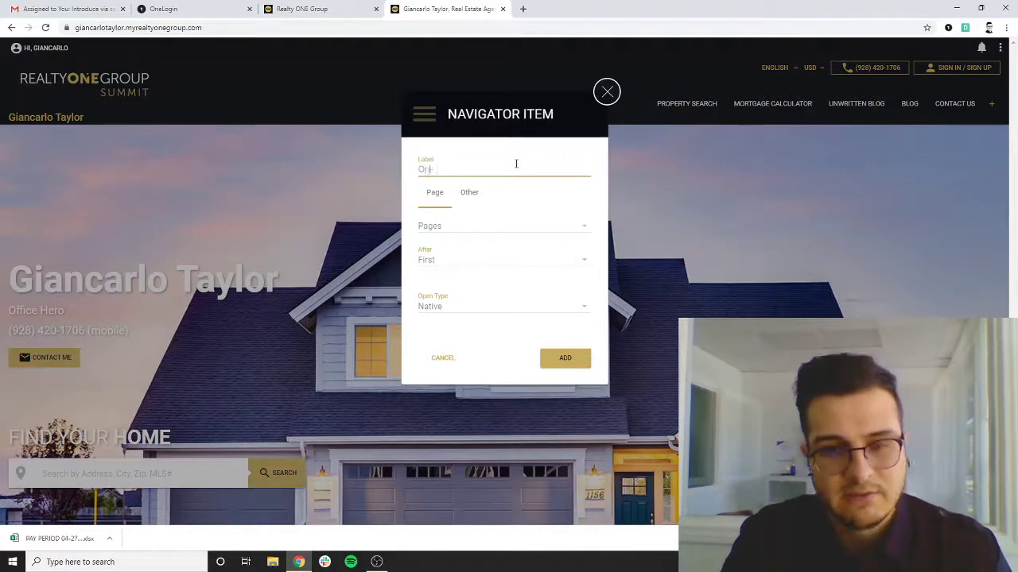
text(One Login)
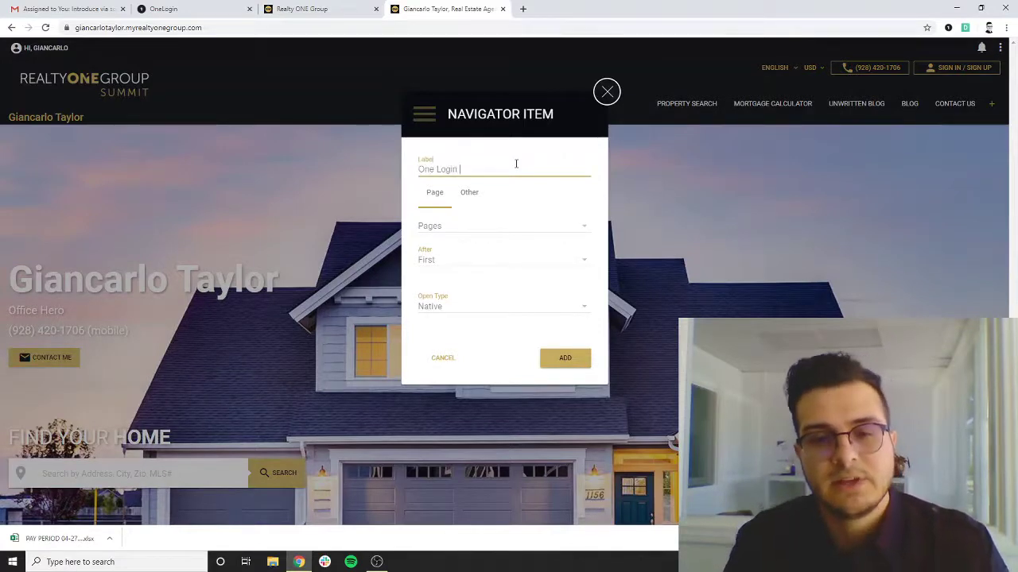
click(470, 199)
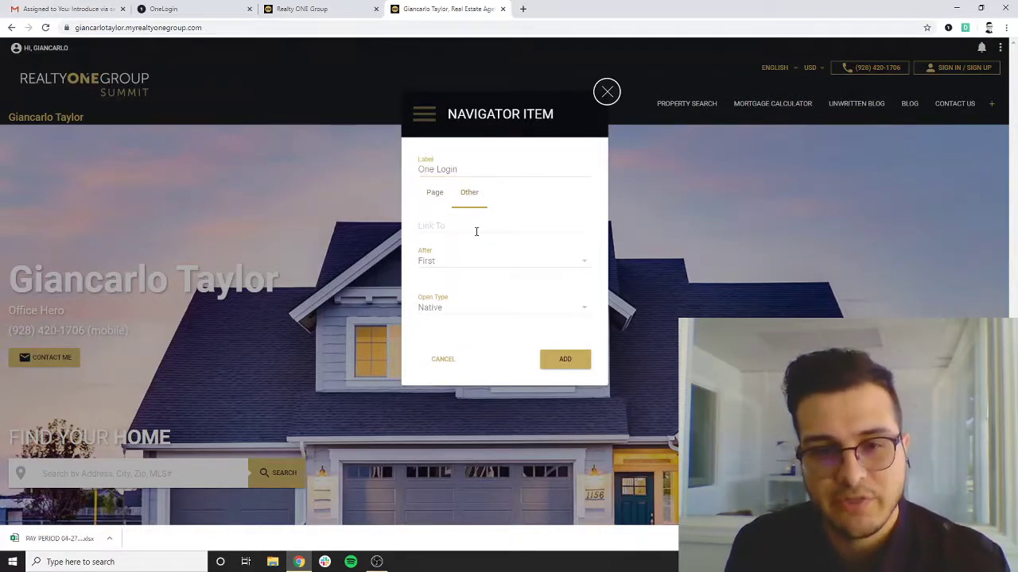
click(476, 231)
key(ctrl+v)
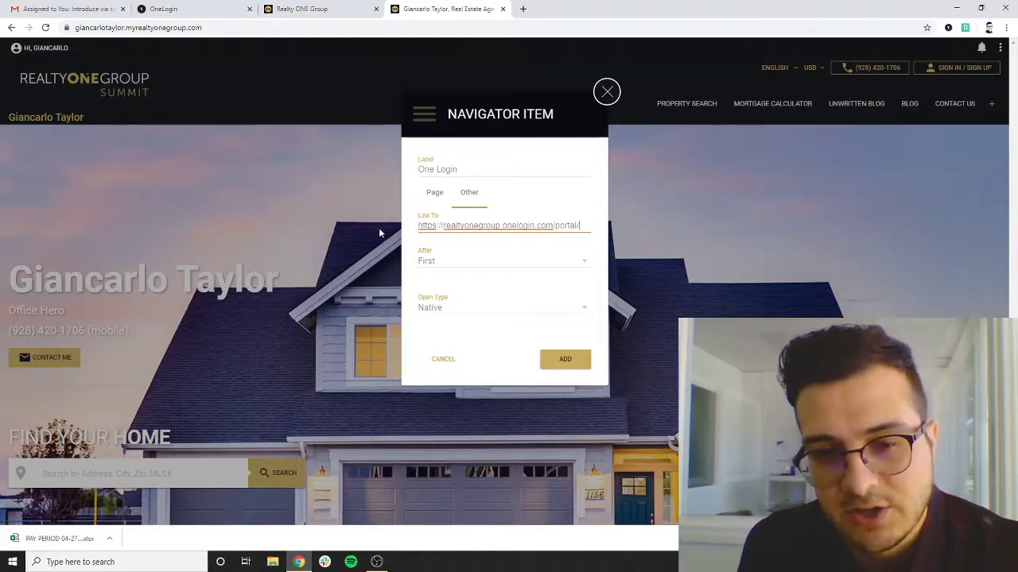
Place the One Login item first, set it to open in a New Window, and add it.
click(504, 264)
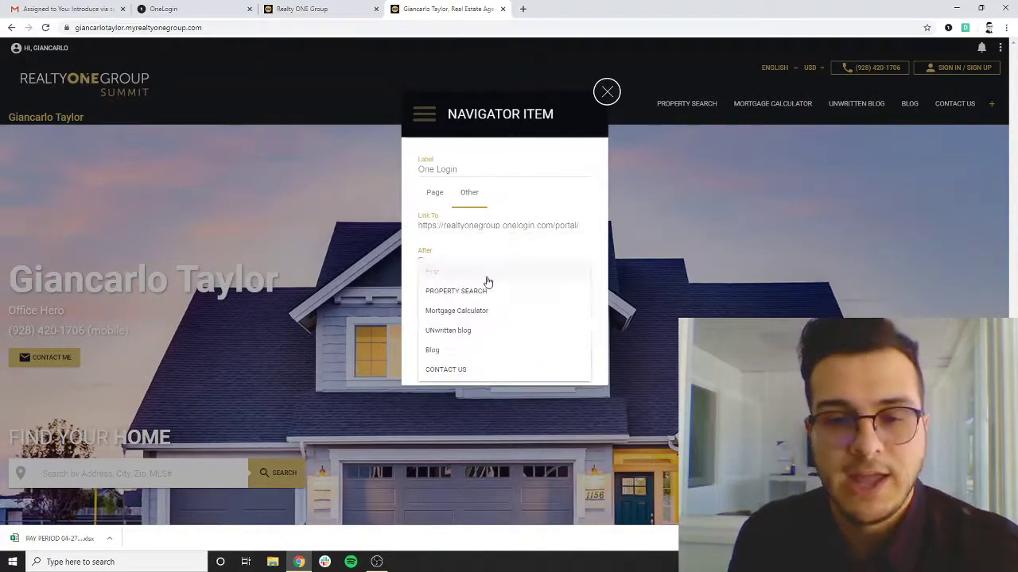
click(493, 293)
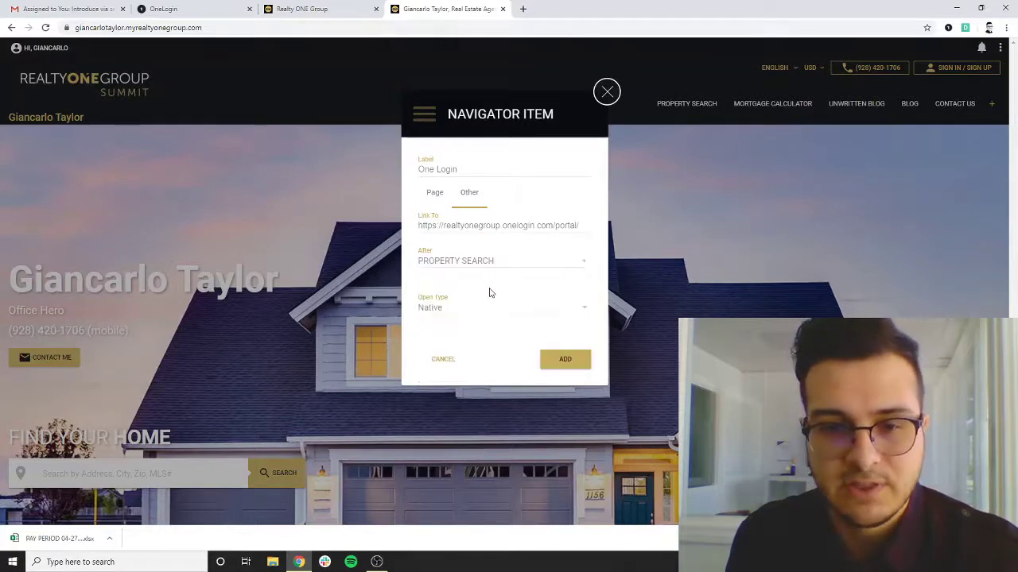
click(491, 270)
click(456, 278)
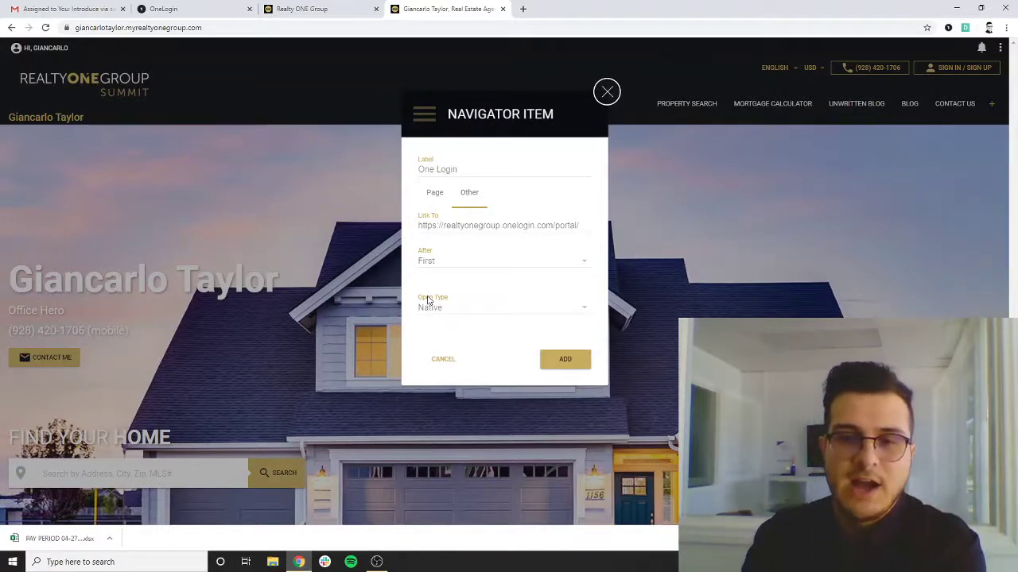
click(452, 310)
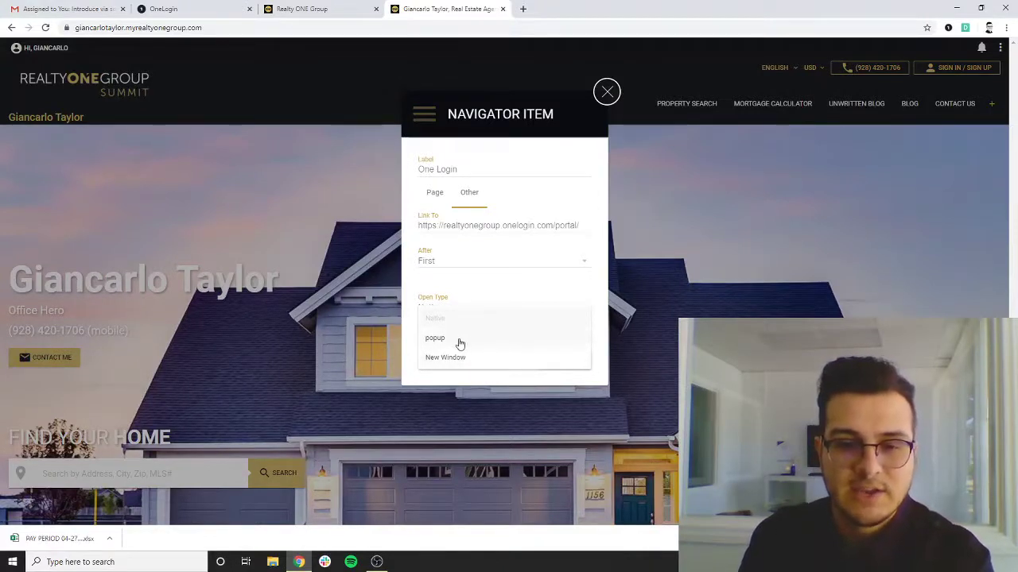
click(446, 357)
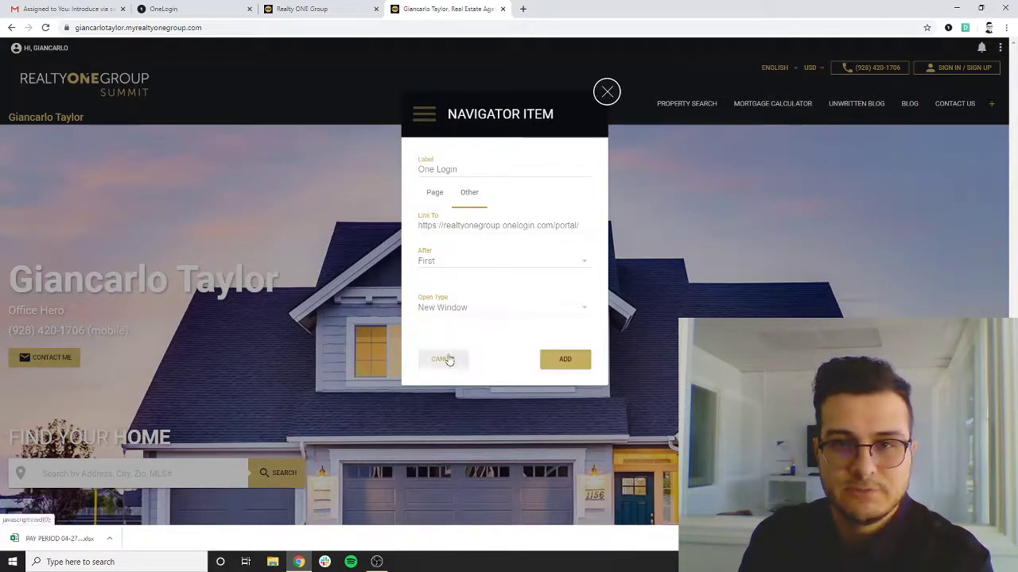
click(563, 362)
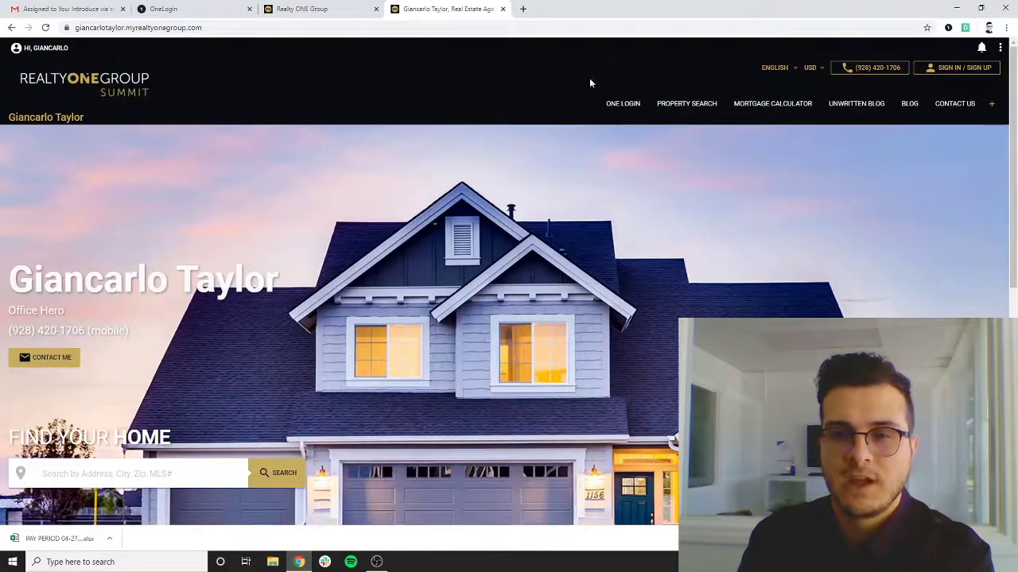
Test that ONE LOGIN opens the OneLogin portal in a new tab, then return to the agent site.
click(610, 108)
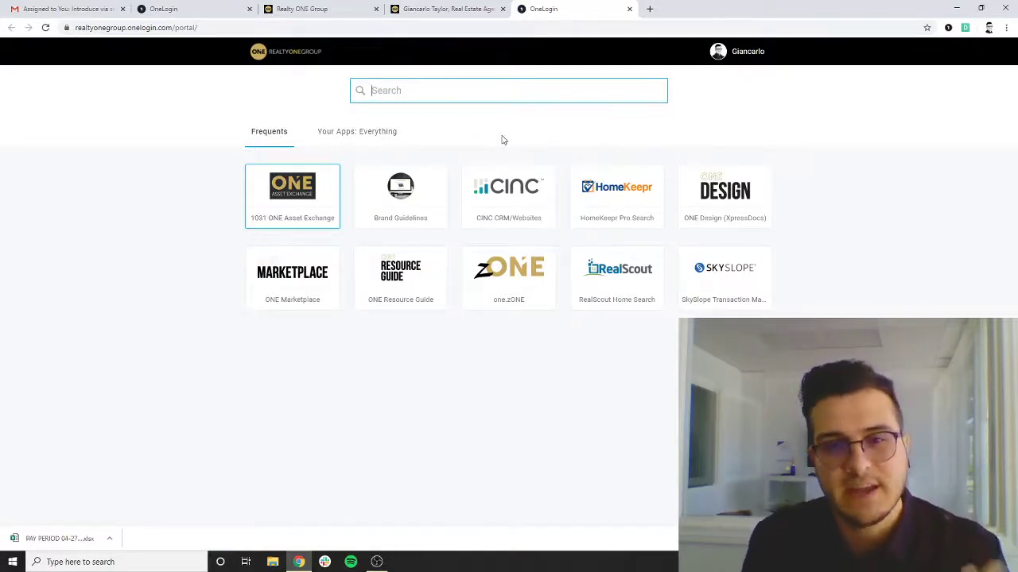
click(470, 9)
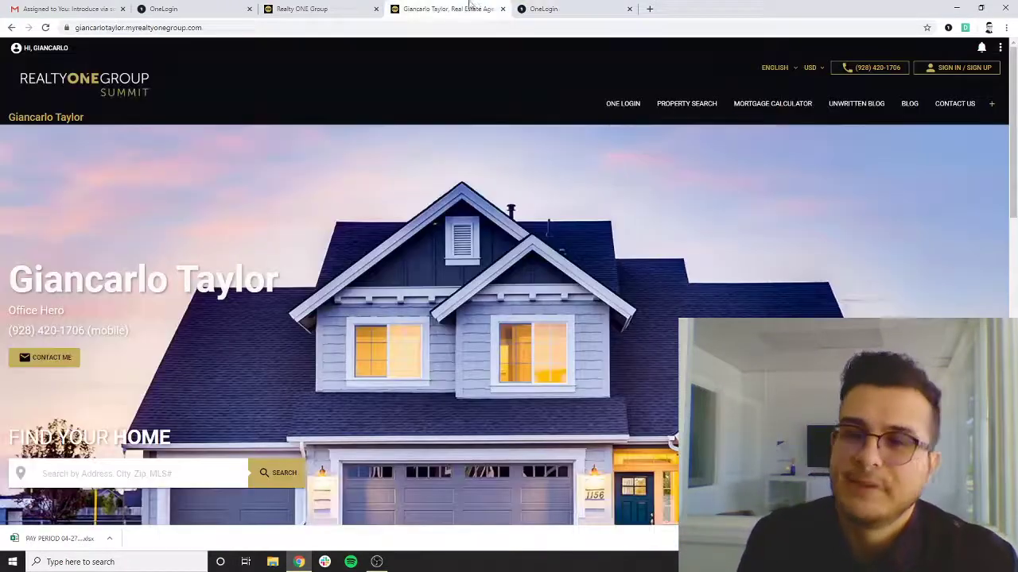
Add a new navigation bar item, focus its Label field, and choose the Other link type for an external URL.
click(991, 104)
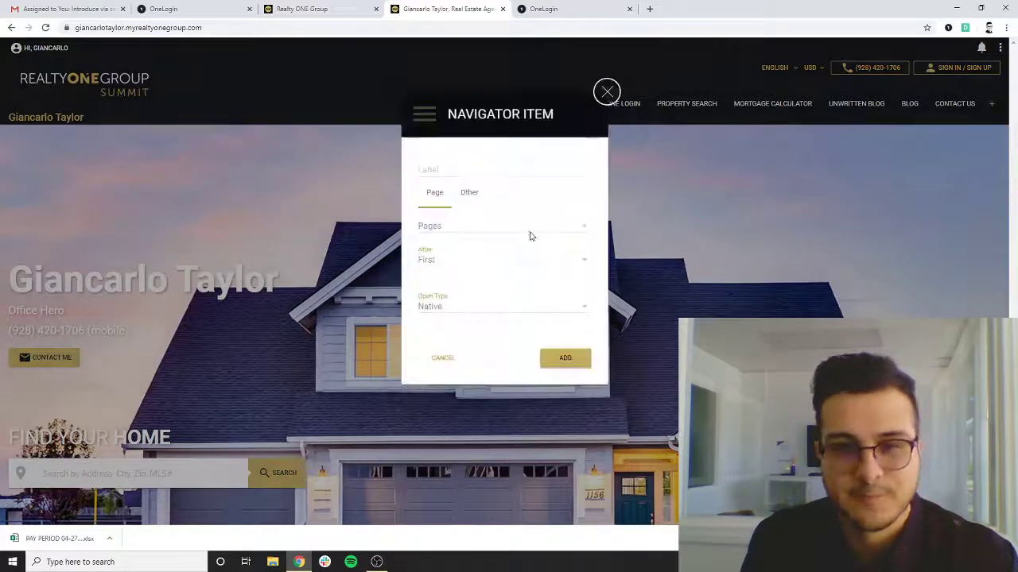
click(454, 170)
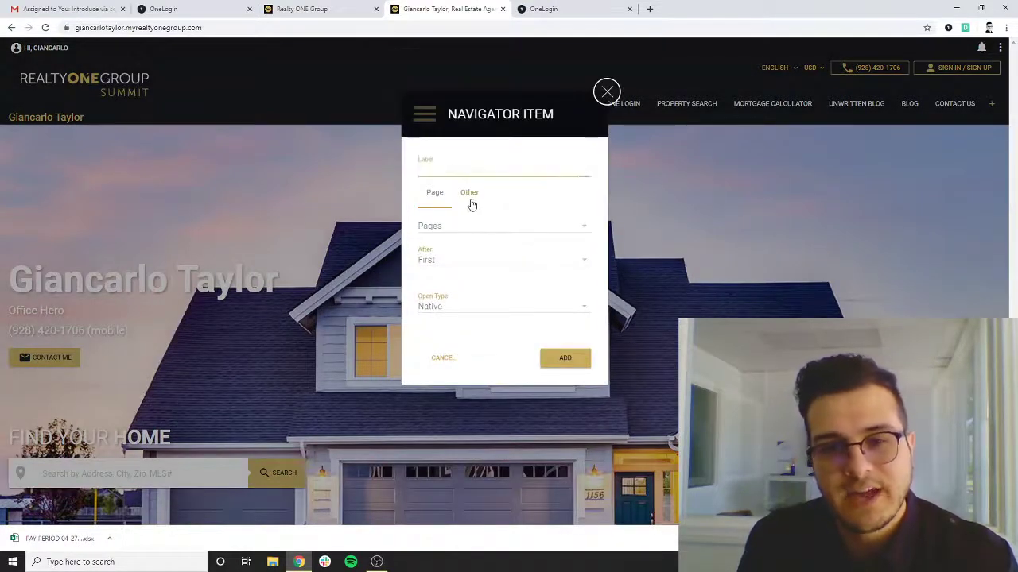
click(470, 199)
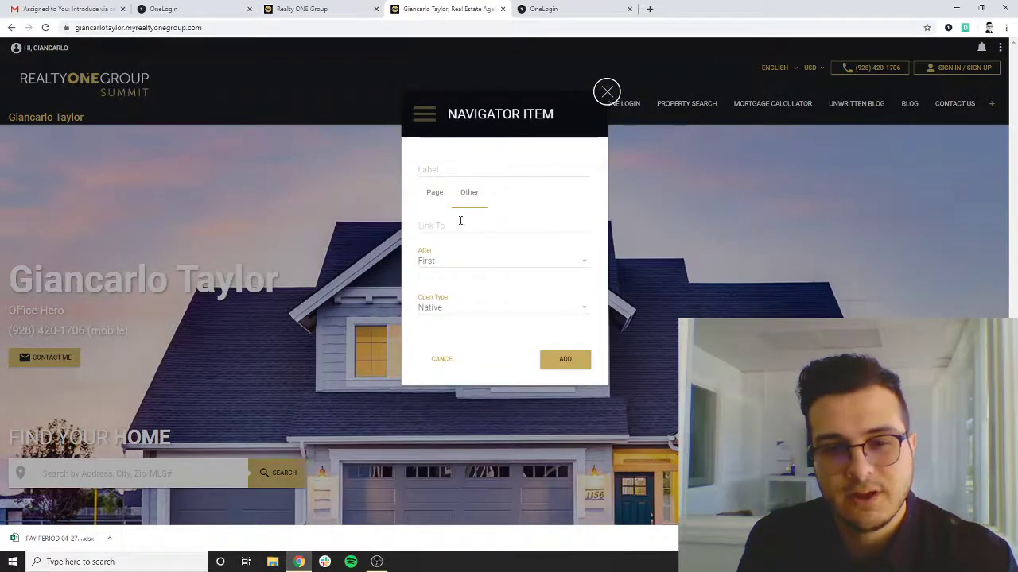